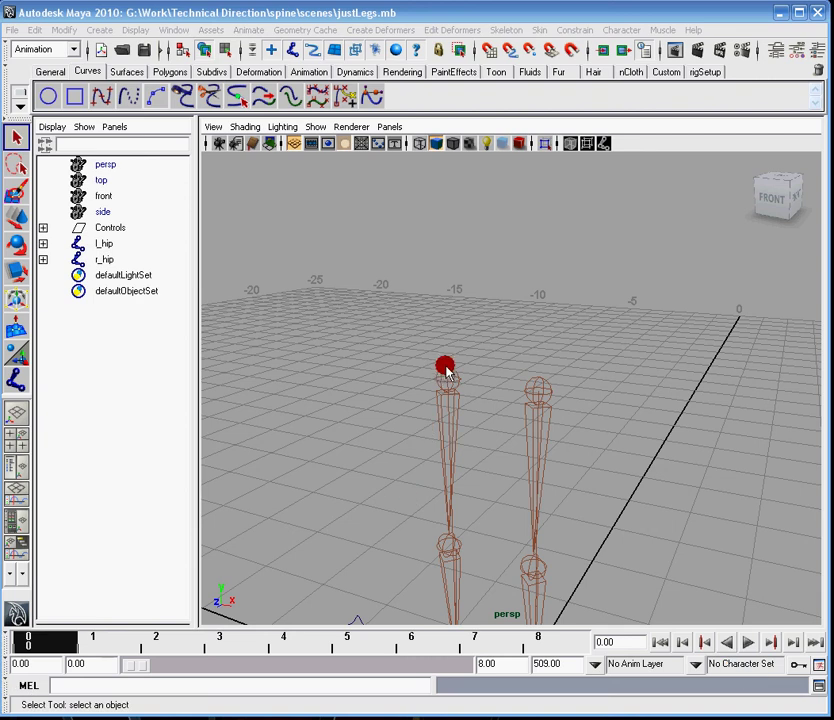
Examine the two leg joint chains and their foot controls from several angles in the perspective view
click(419, 15)
alt+drag(442, 369, 526, 345)
alt+middle_drag(526, 349, 508, 371)
alt+drag(535, 345, 482, 380)
alt+middle_drag(554, 340, 555, 262)
alt+right_drag(525, 300, 436, 310)
alt+middle_drag(519, 346, 537, 260)
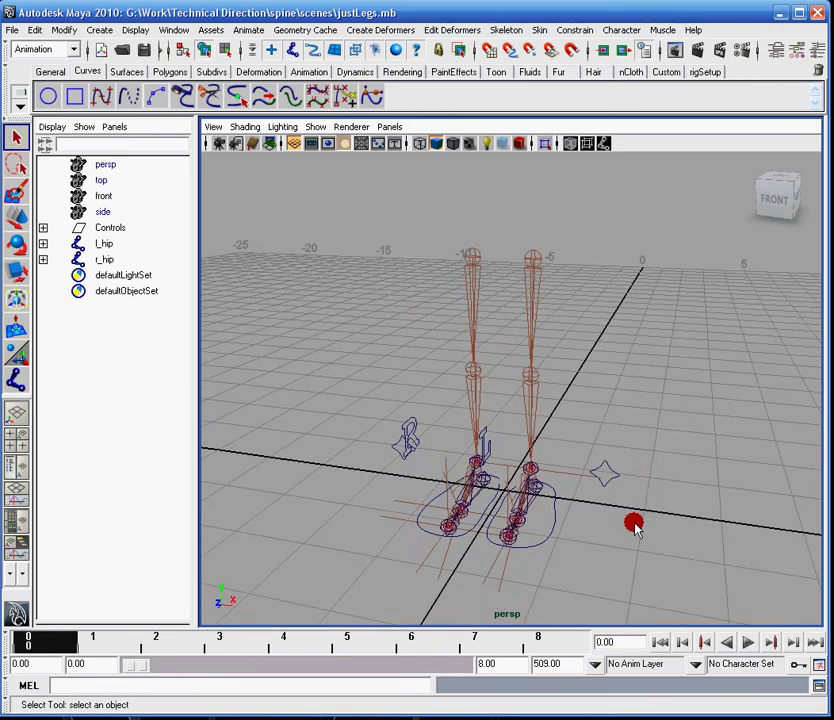
alt+drag(634, 525, 527, 484)
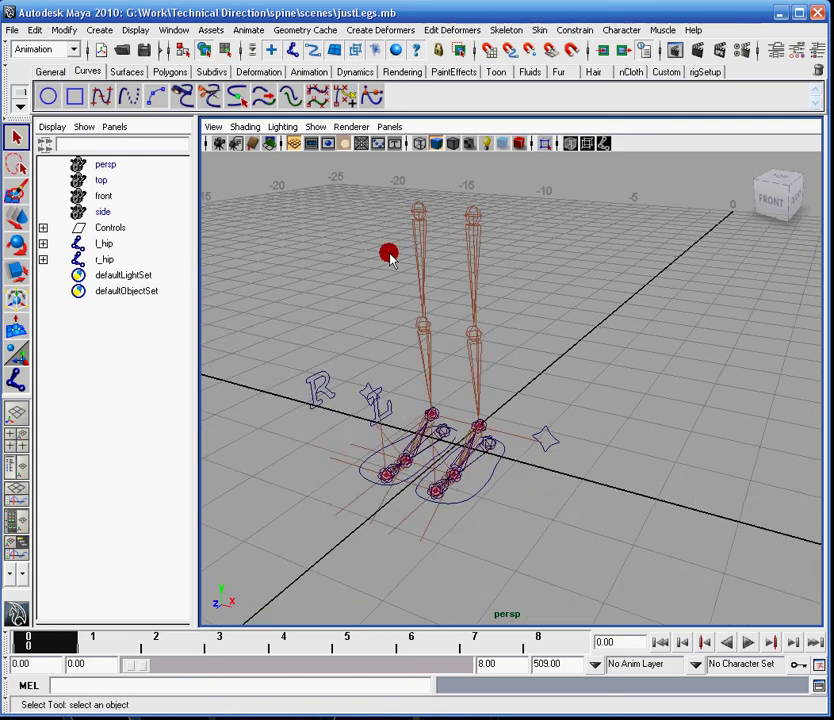
alt+drag(471, 289, 515, 338)
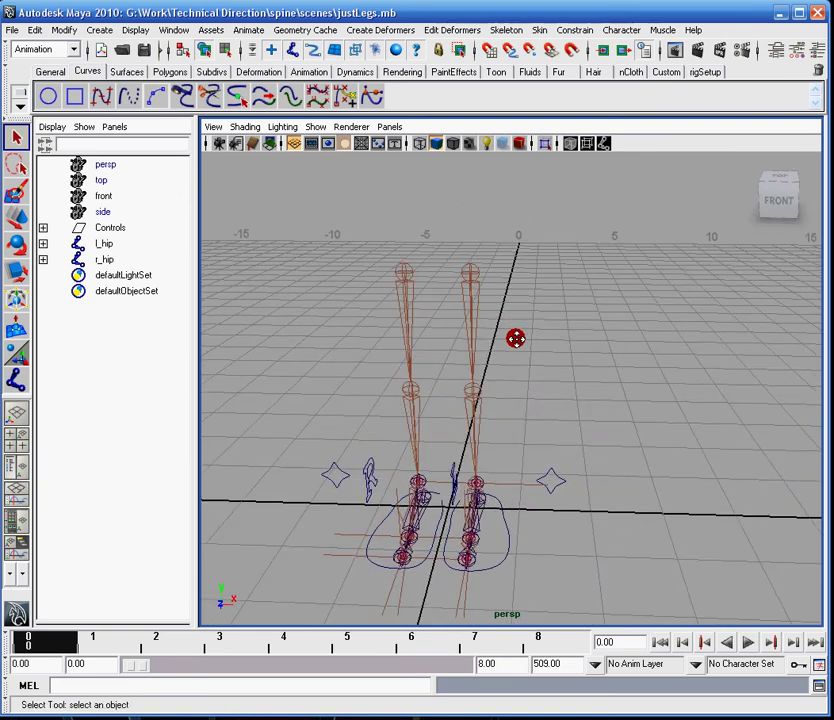
alt+drag(529, 311, 520, 333)
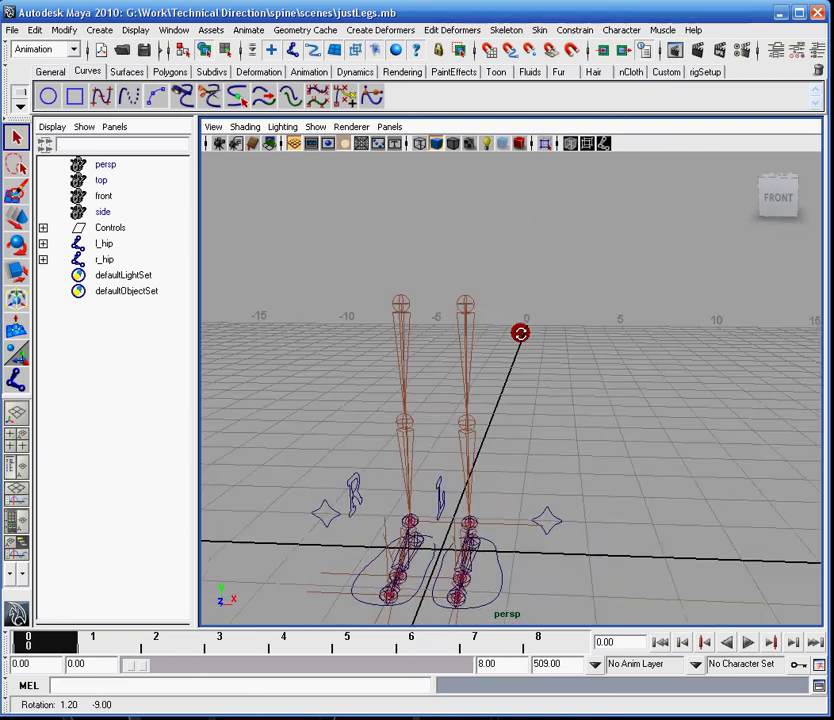
alt+middle_drag(520, 333, 525, 359)
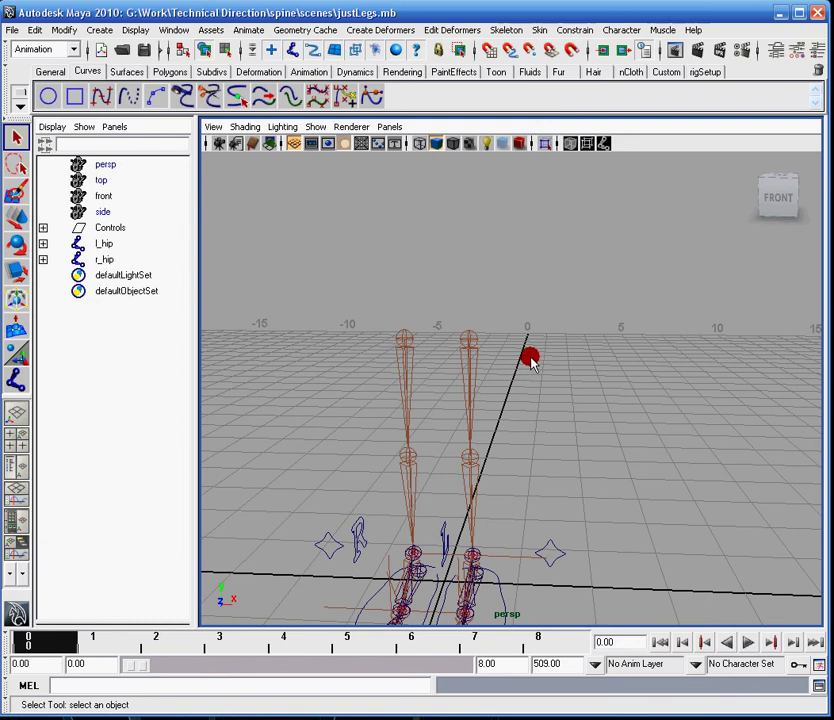
In the front view, draw a two-joint chain downward along the centre line above the hips, from height about 4 to about 3.6
key(space)
drag(470, 342, 477, 369)
alt+middle_drag(398, 257, 454, 363)
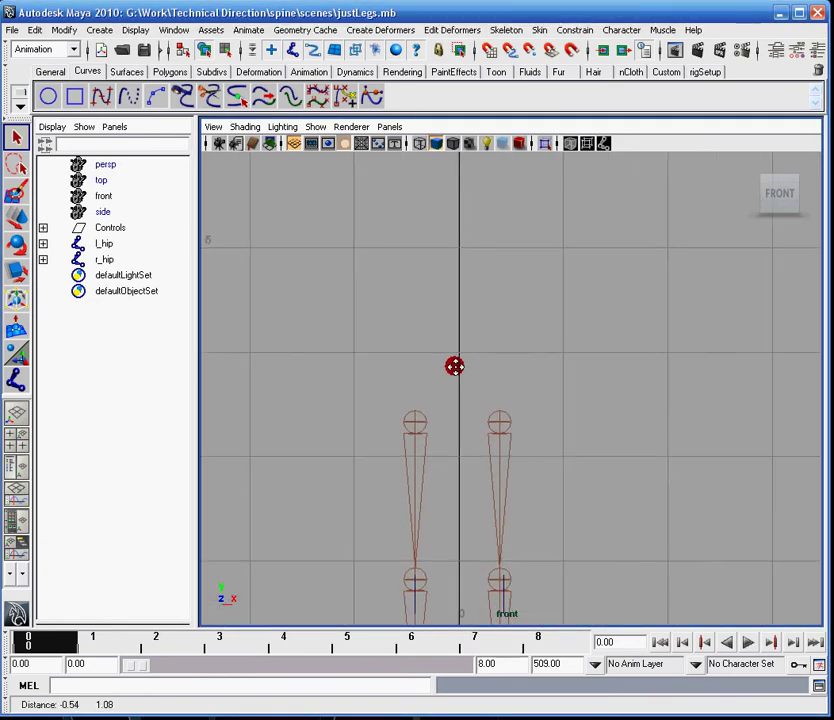
alt+right_drag(463, 363, 492, 240)
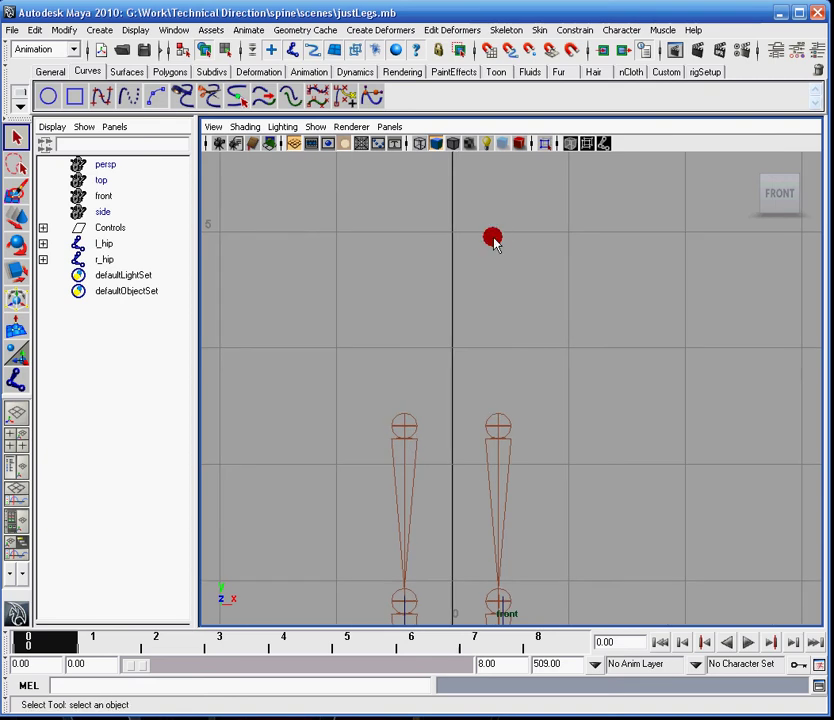
click(490, 28)
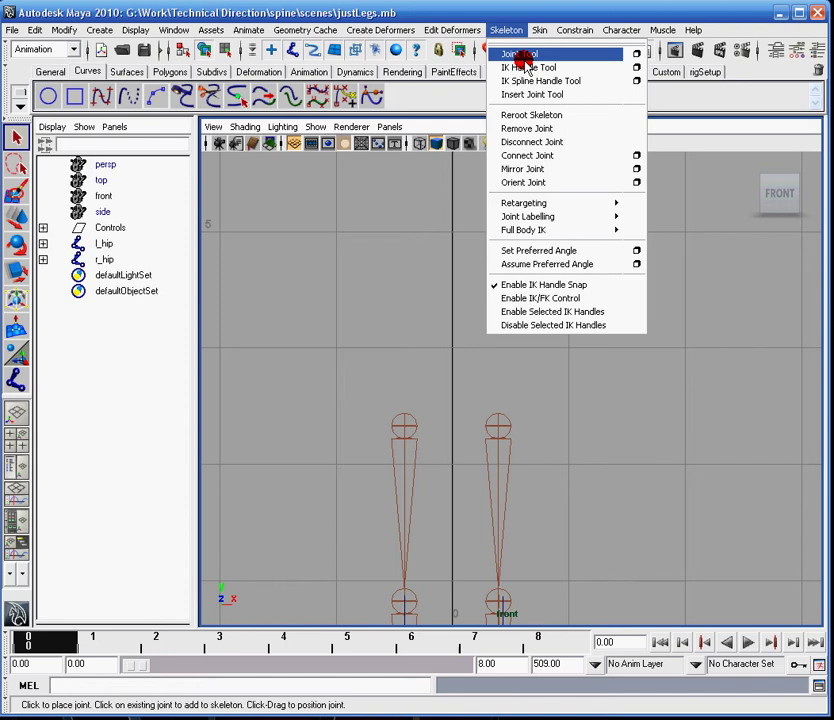
click(522, 57)
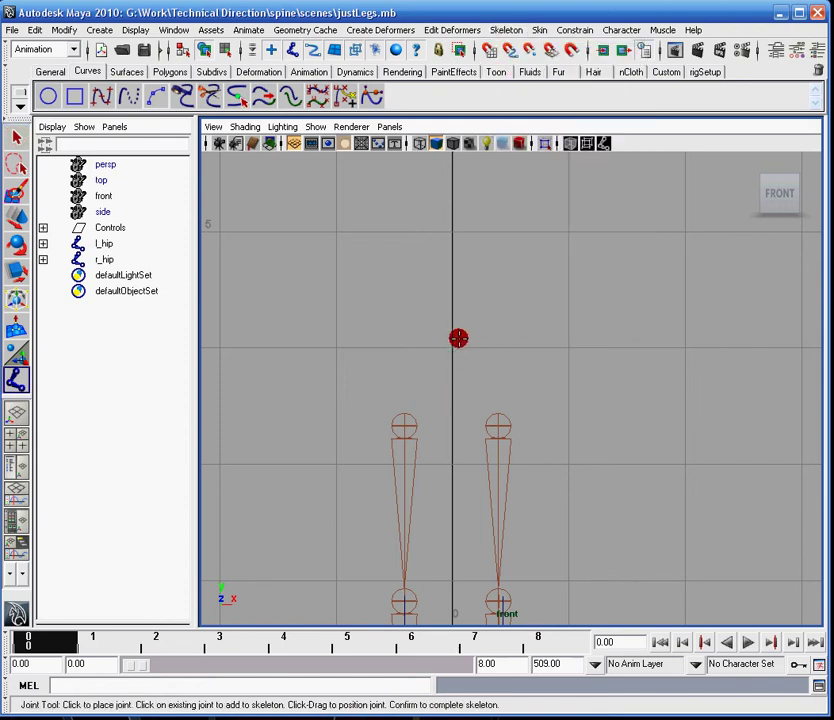
click(450, 345)
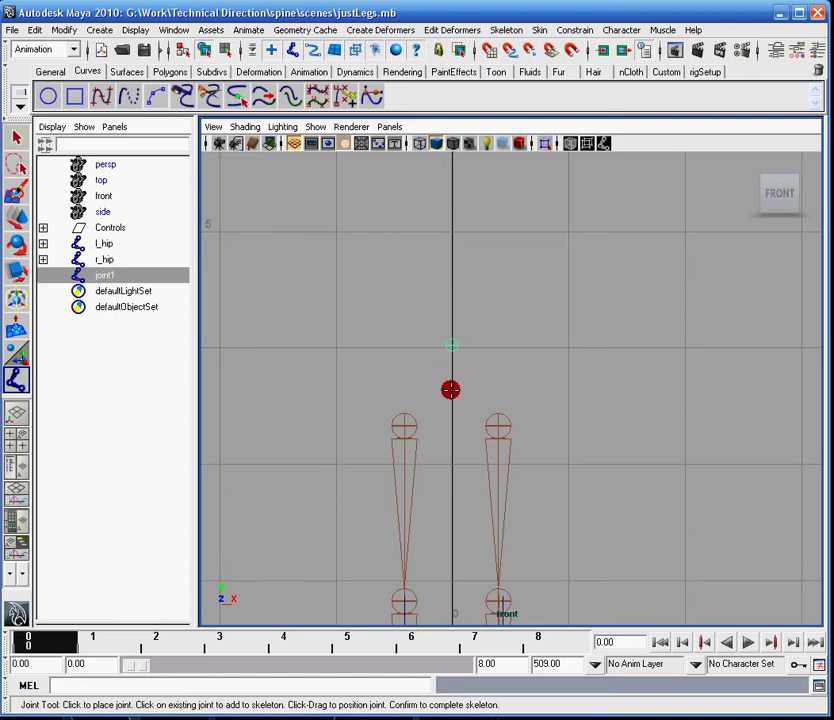
click(449, 389)
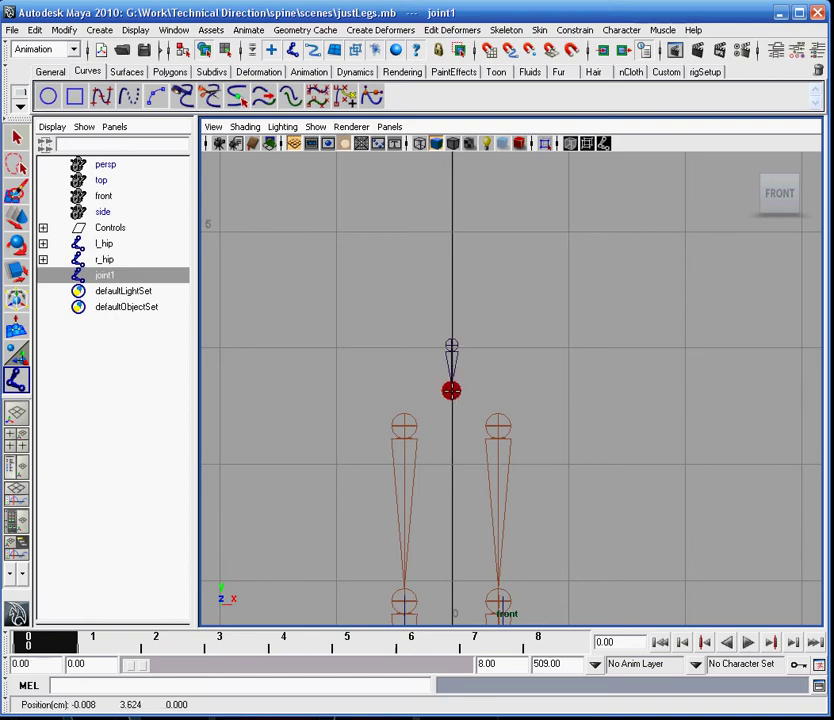
key(Return)
key(q)
Expand the new joint chain's hierarchy and rename its upper joint lowerRoot
click(452, 345)
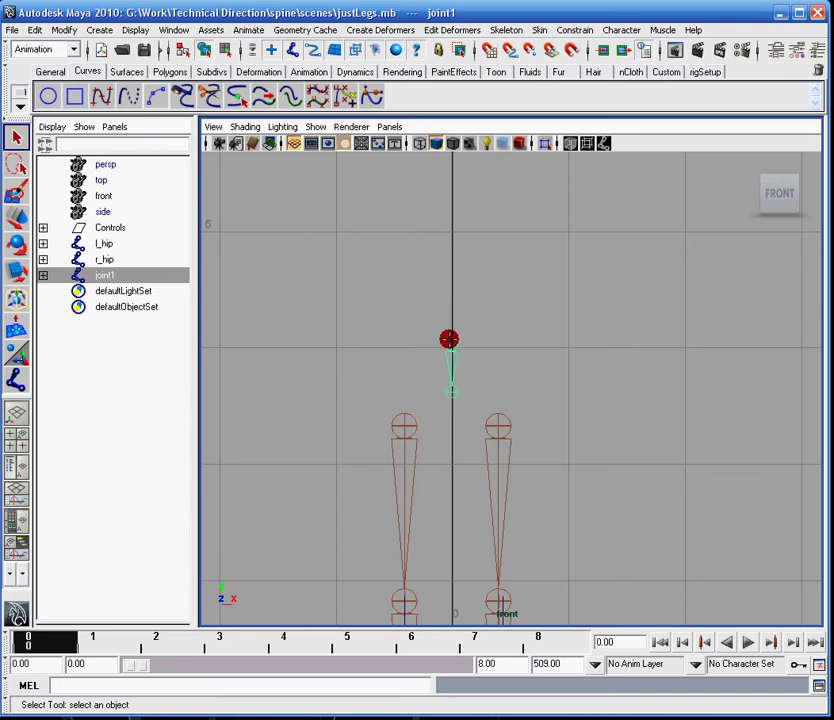
drag(460, 353, 426, 361)
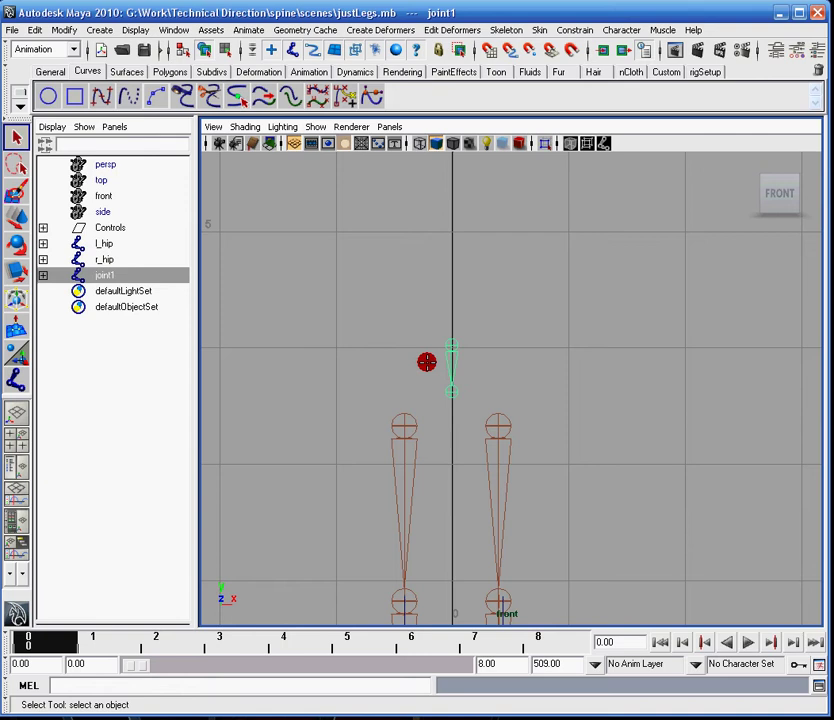
click(43, 275)
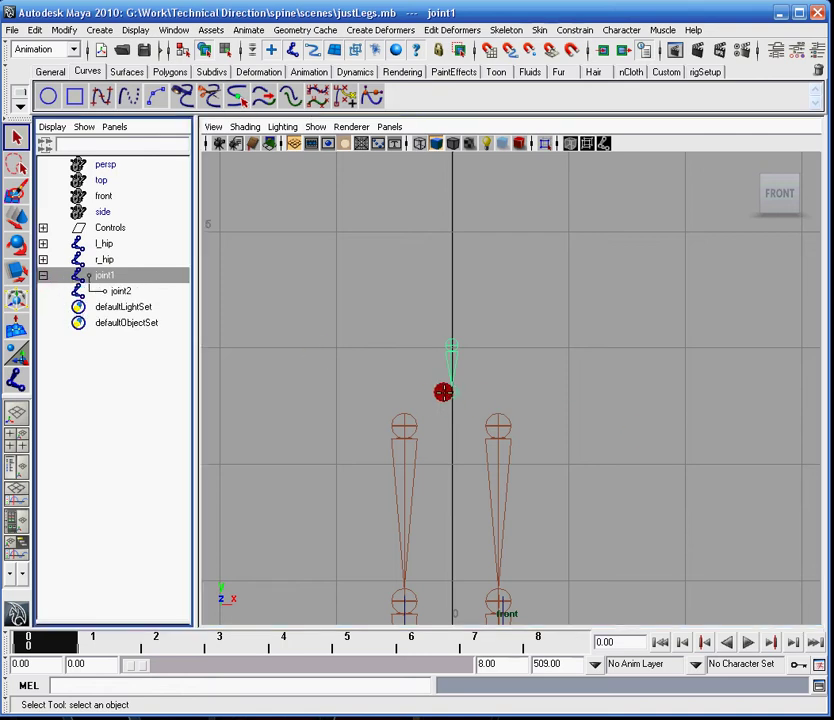
mouse_move(443, 392)
mouse_down()
mouse_move(451, 399)
mouse_move(441, 390)
mouse_up()
double_click(93, 274)
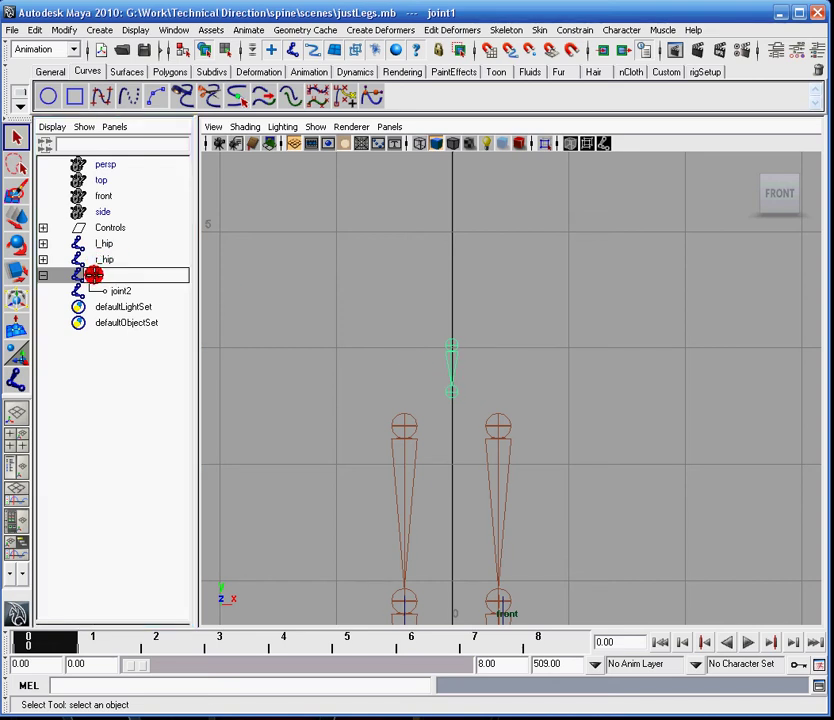
text(lowerRoot)
key(Return)
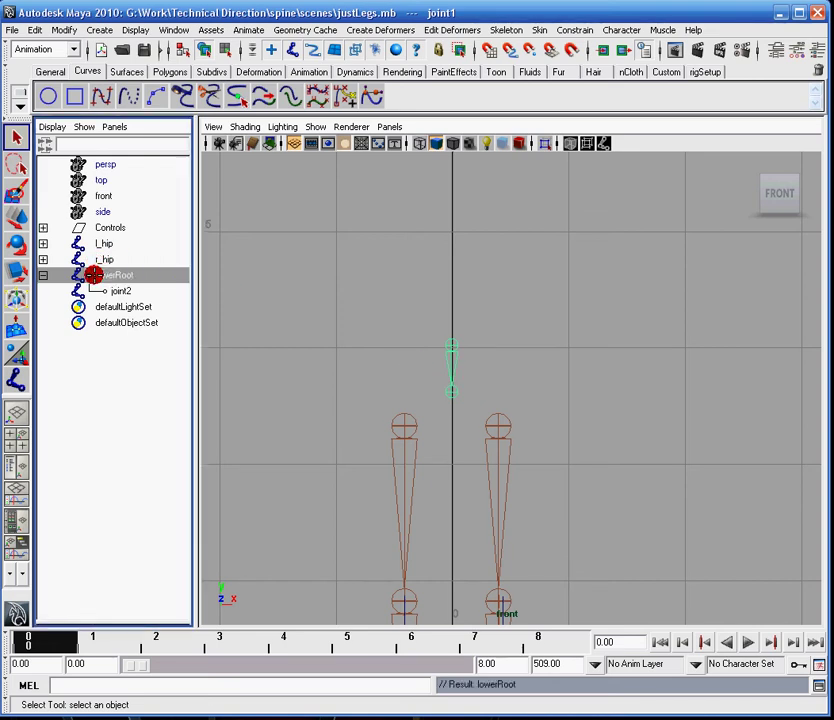
Rename the child joint under lowerRoot as hipCenter
click(119, 291)
double_click(131, 290)
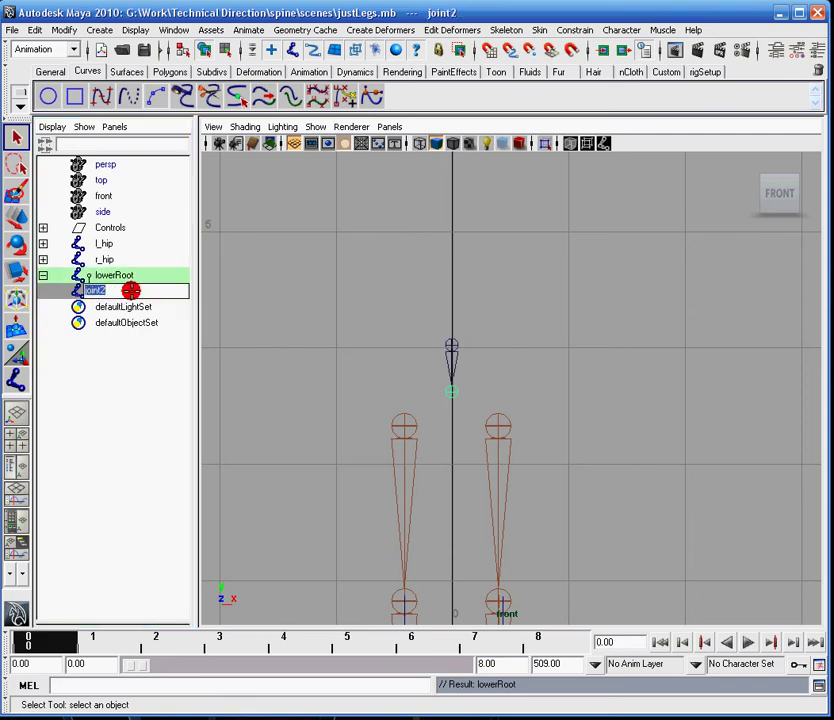
text(hipCenter)
key(Return)
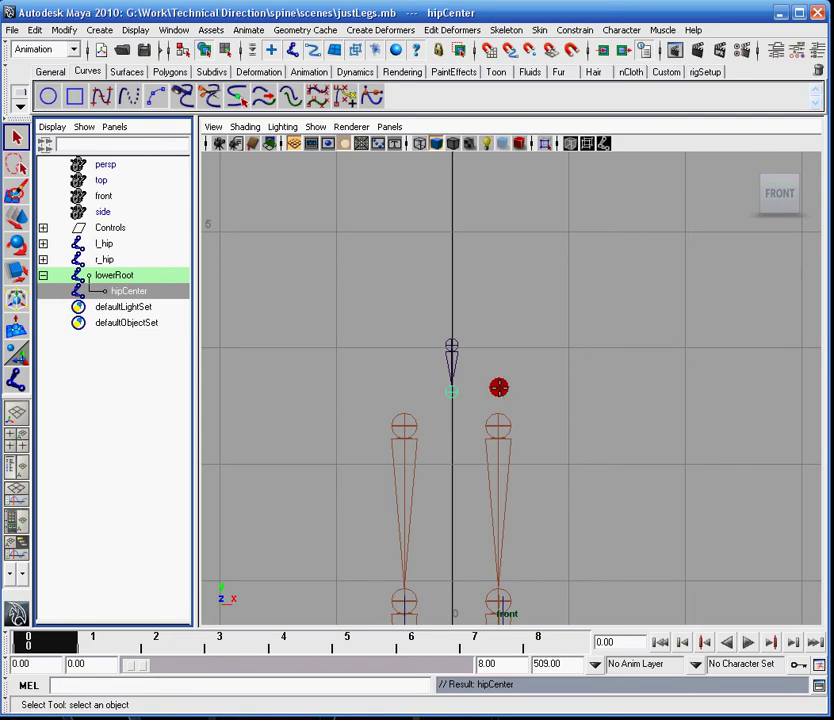
Parent both the l_hip and r_hip leg chains under the hipCenter joint
alt+middle_drag(573, 359, 546, 302)
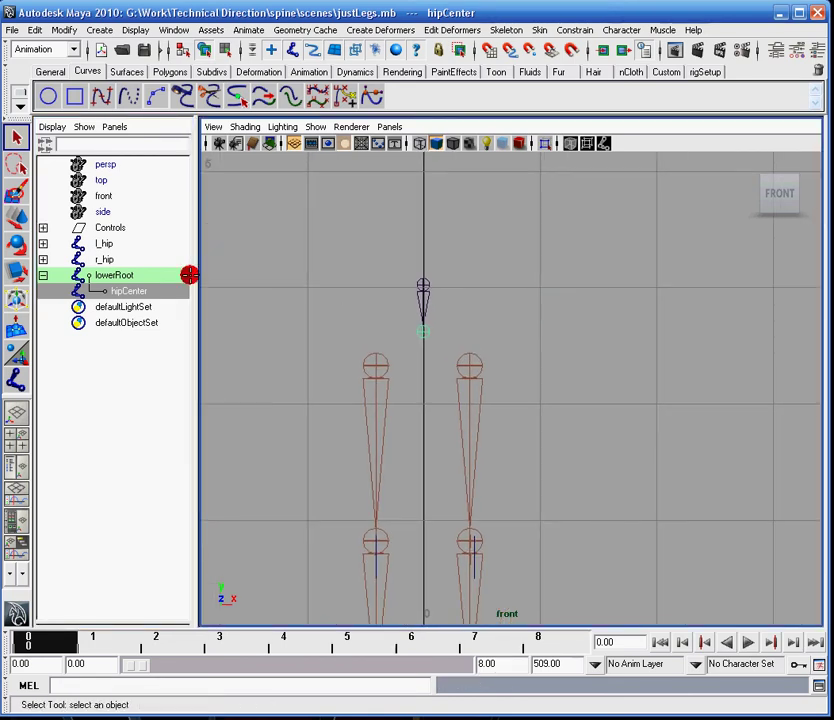
click(104, 259)
ctrl+click(104, 244)
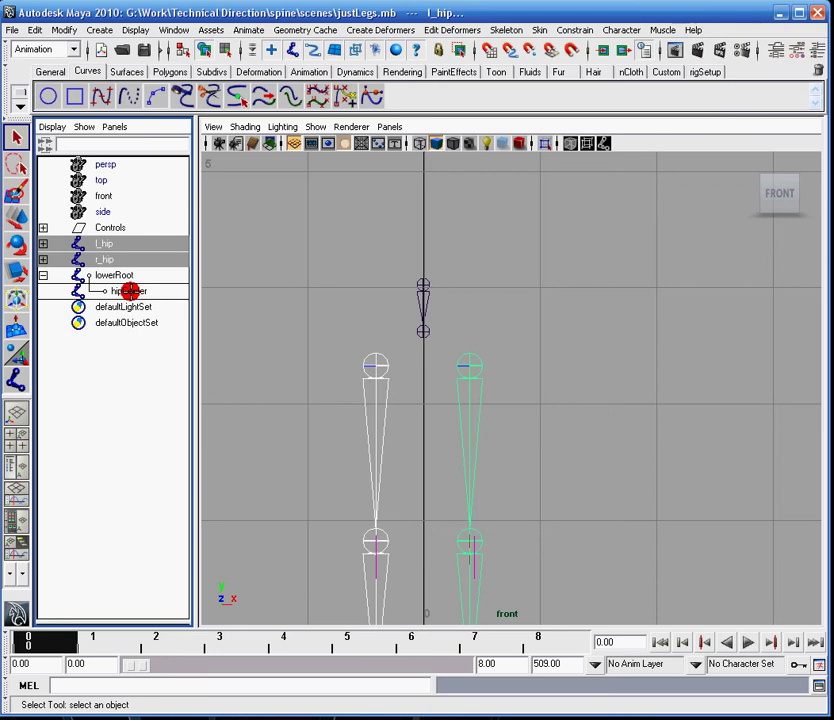
middle_drag(130, 291, 129, 292)
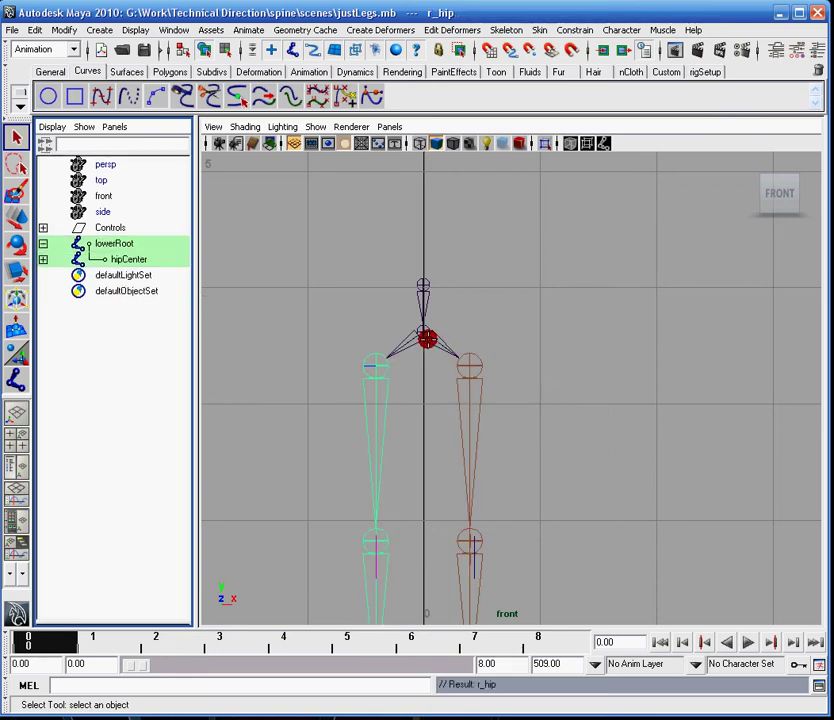
click(547, 306)
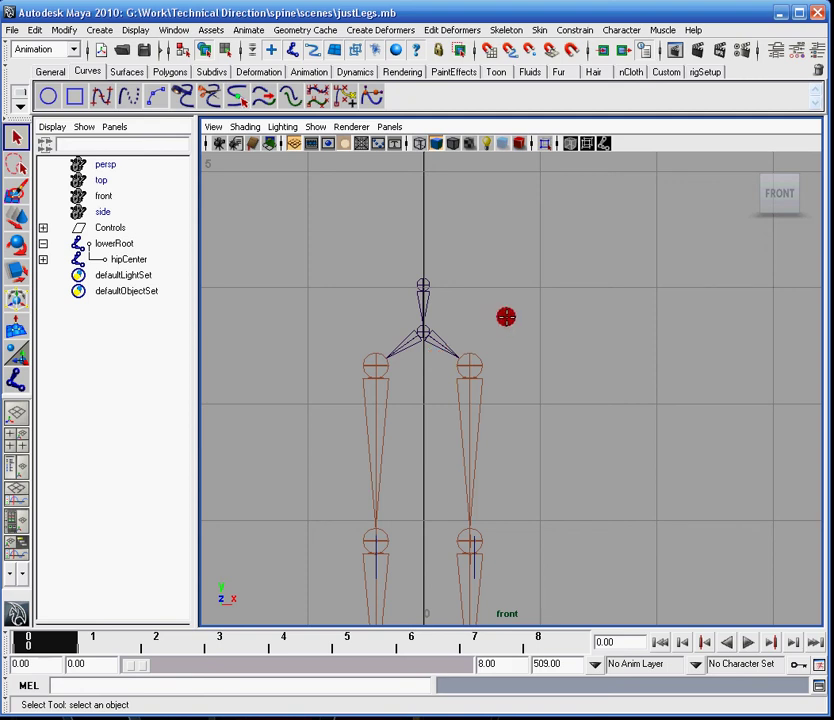
Select lowerRoot, examine the connected pelvis and legs from several angles in perspective, and expand the joints under hipCenter
alt+middle_drag(505, 317, 501, 356)
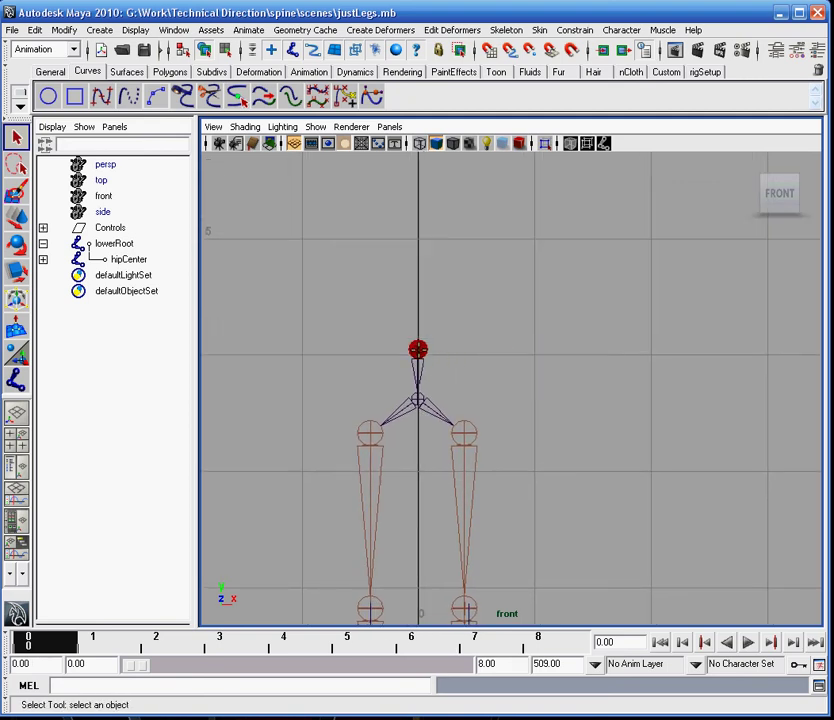
click(417, 348)
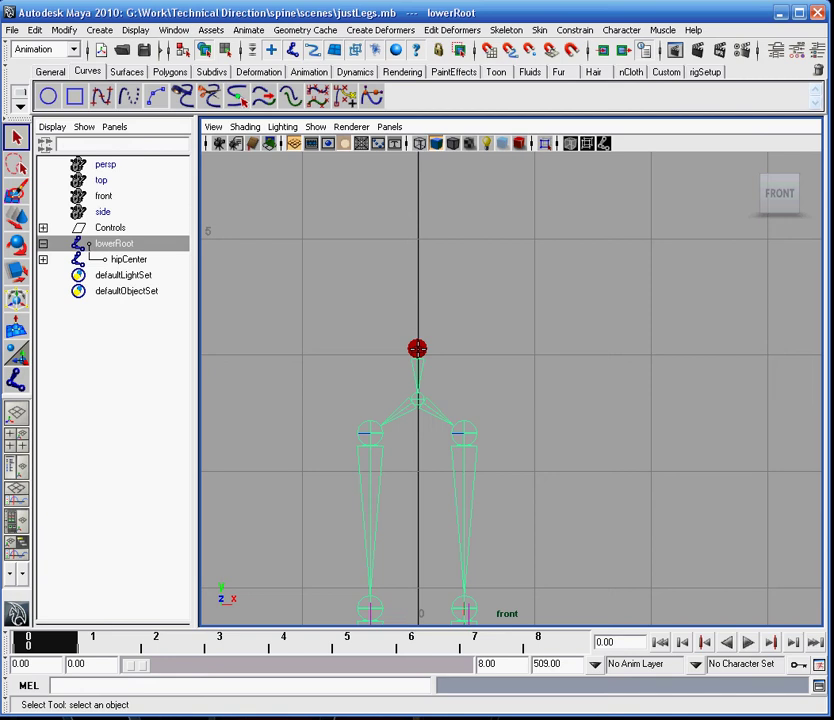
alt+middle_drag(454, 303, 471, 413)
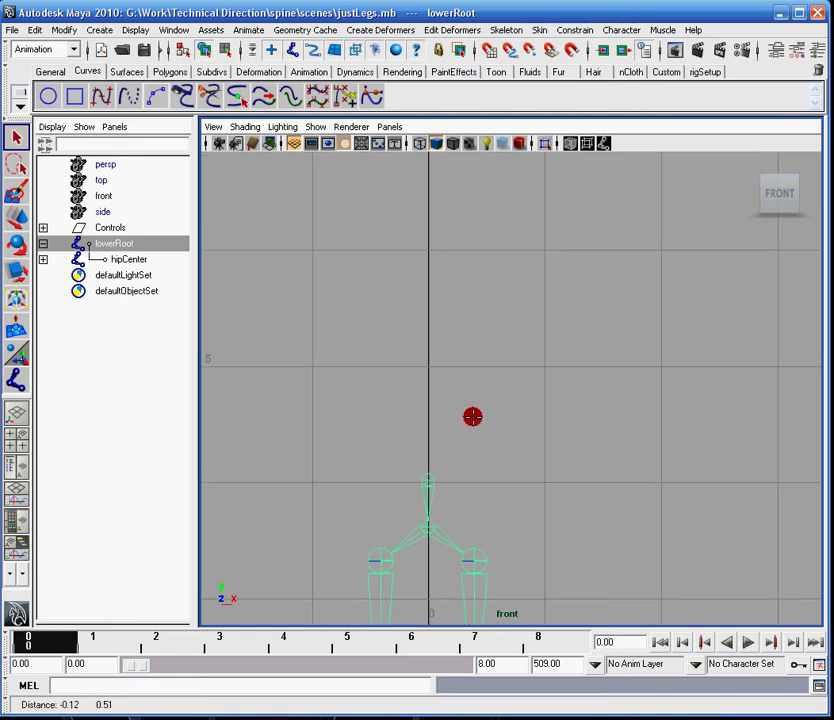
key(space)
drag(468, 408, 493, 380)
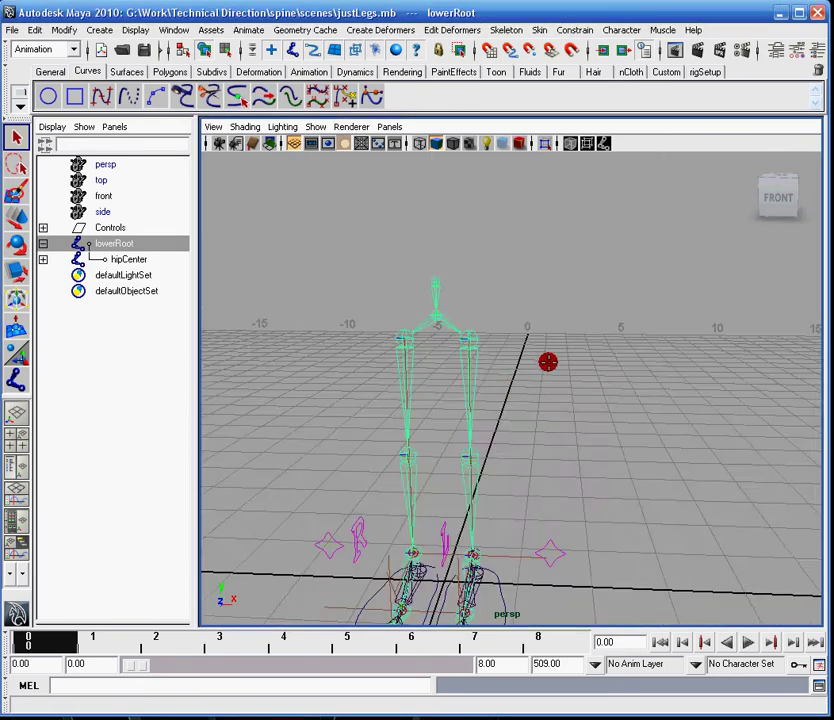
alt+drag(547, 359, 469, 359)
alt+right_drag(469, 359, 562, 450)
alt+drag(562, 450, 503, 341)
alt+middle_drag(503, 341, 488, 469)
alt+drag(550, 355, 527, 318)
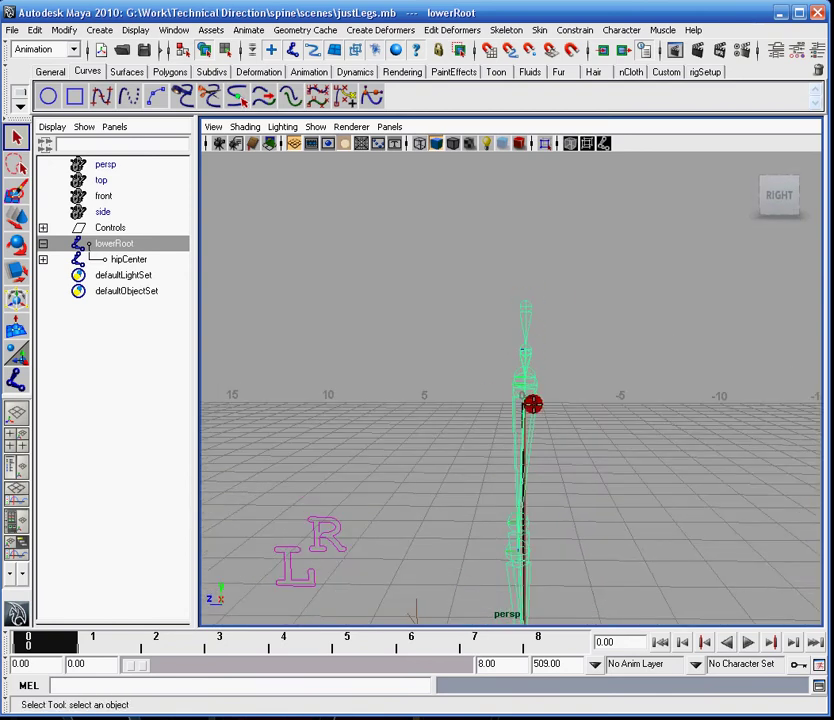
alt+drag(534, 404, 523, 351)
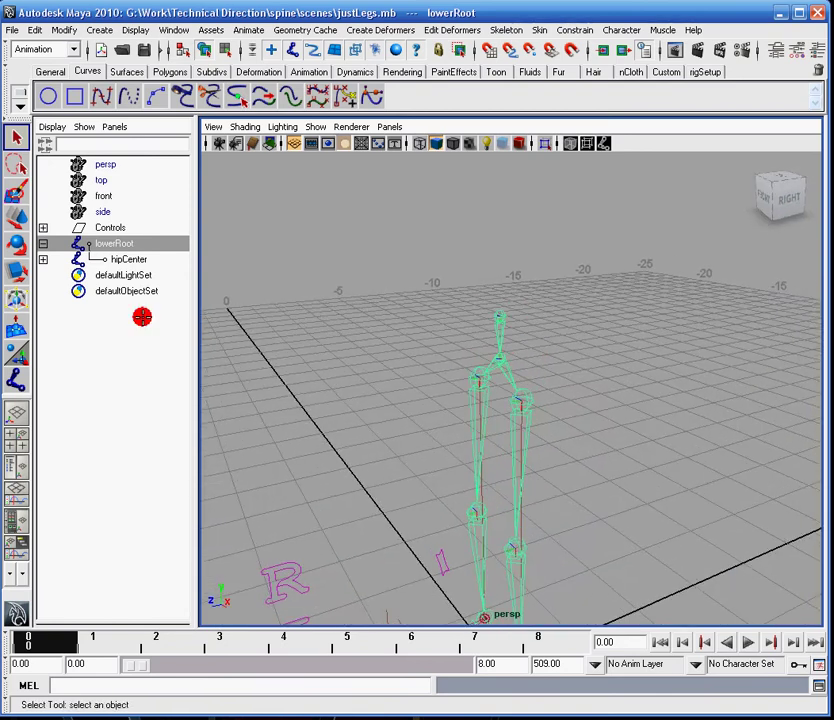
click(43, 259)
alt+drag(495, 410, 506, 458)
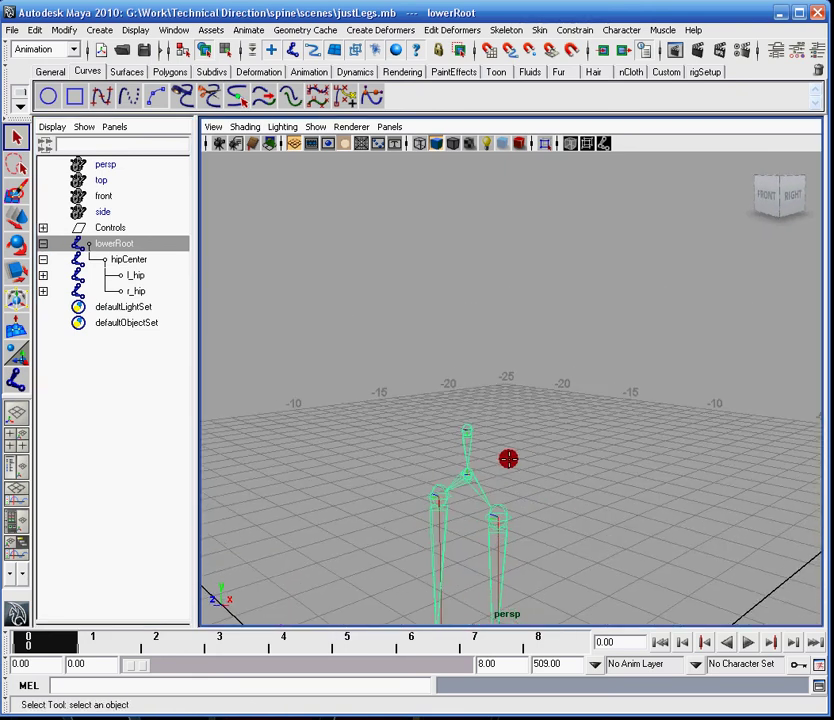
In the side view, extend lowerRoot with the Joint Tool, placing the first spine joint just above it and slightly forward
key(space)
drag(490, 442, 541, 444)
alt+middle_drag(615, 314, 531, 576)
alt+right_drag(445, 463, 581, 521)
alt+middle_drag(485, 337, 480, 413)
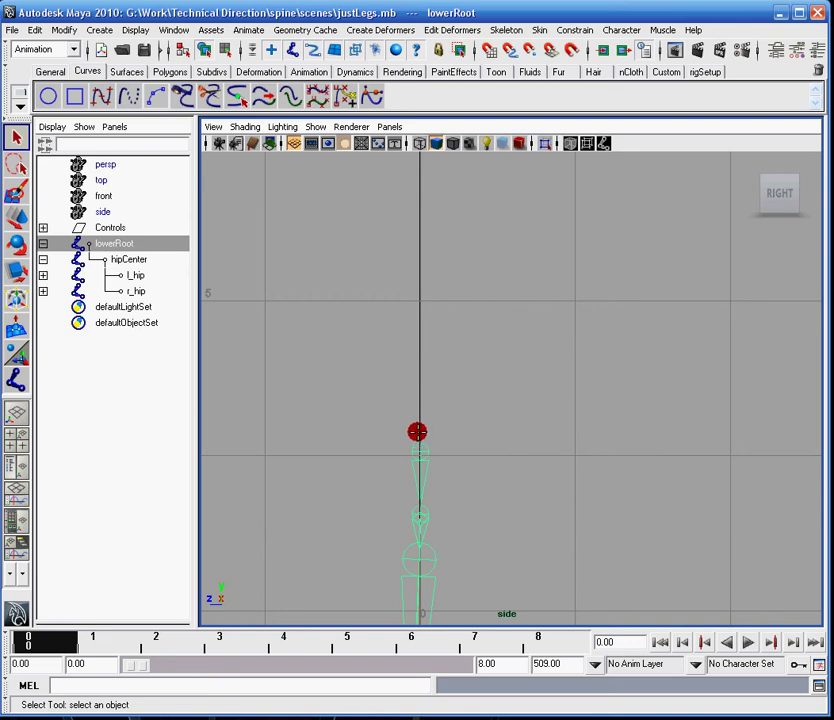
alt+middle_drag(417, 389, 421, 426)
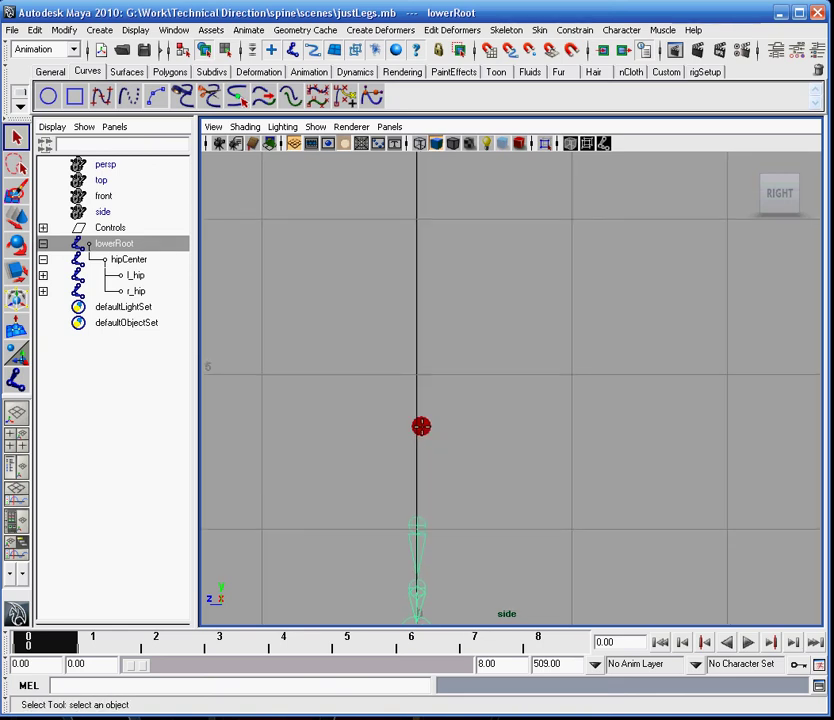
click(497, 28)
click(515, 54)
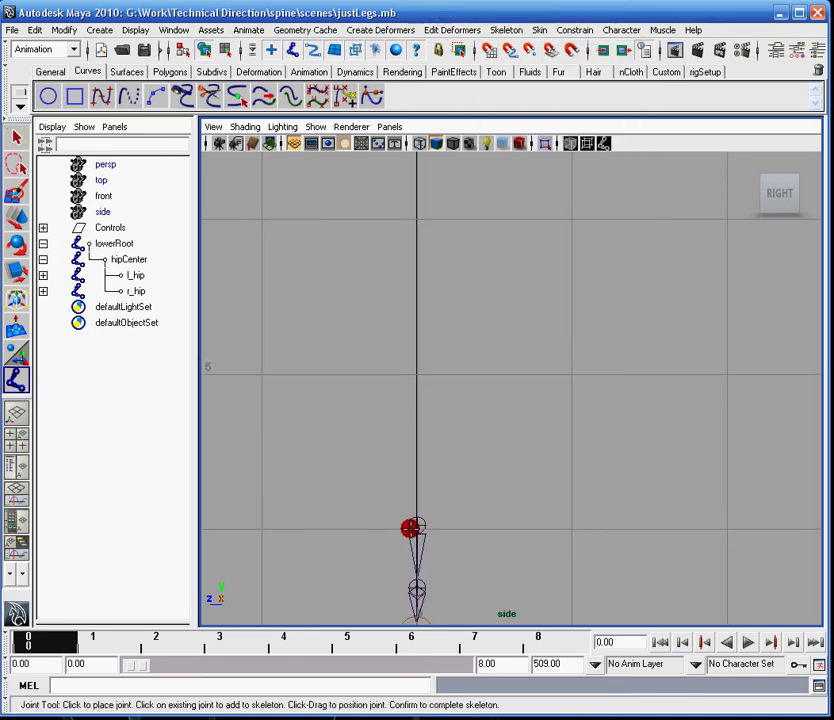
alt+middle_drag(374, 406, 374, 356)
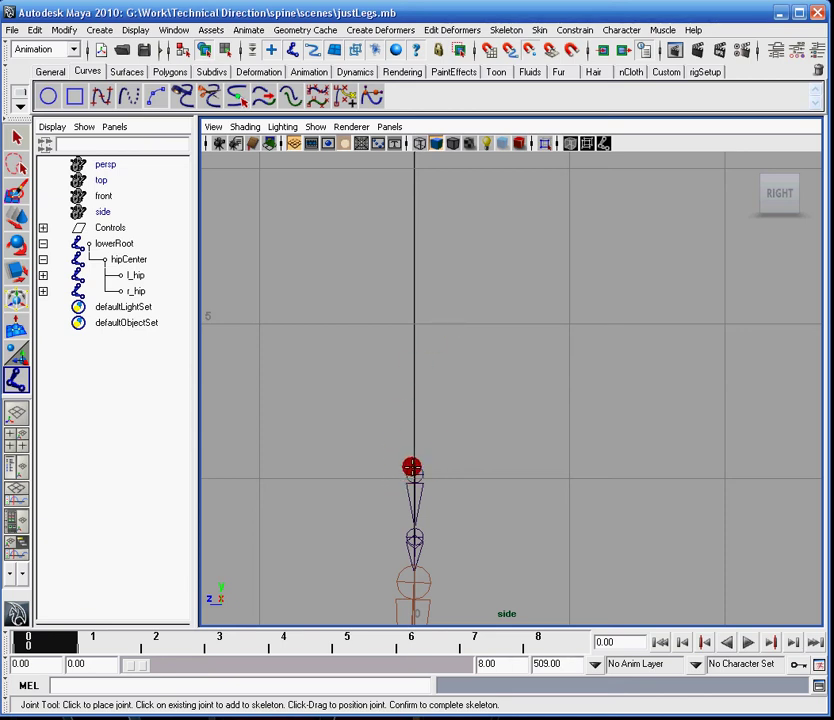
click(412, 467)
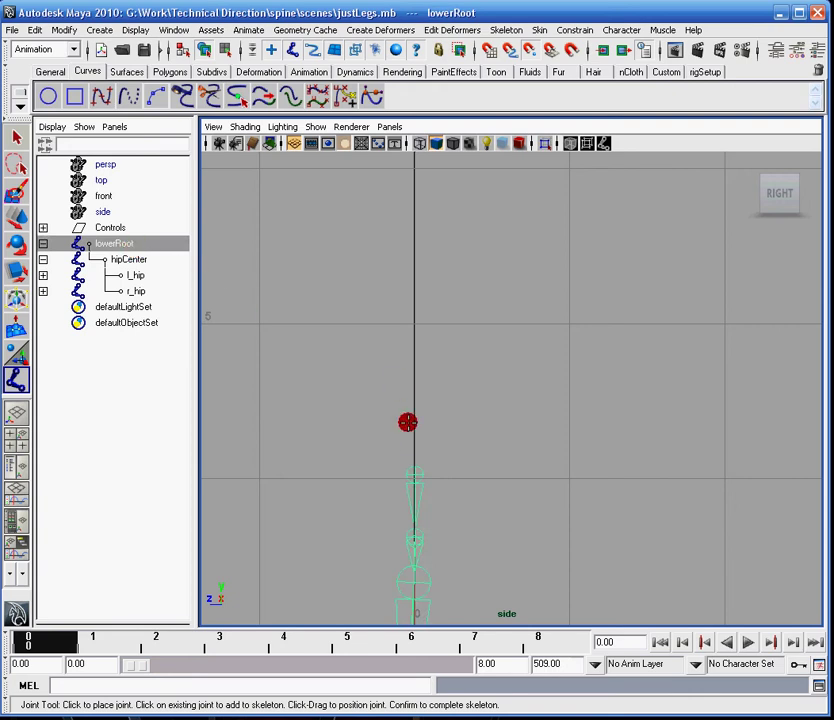
click(400, 435)
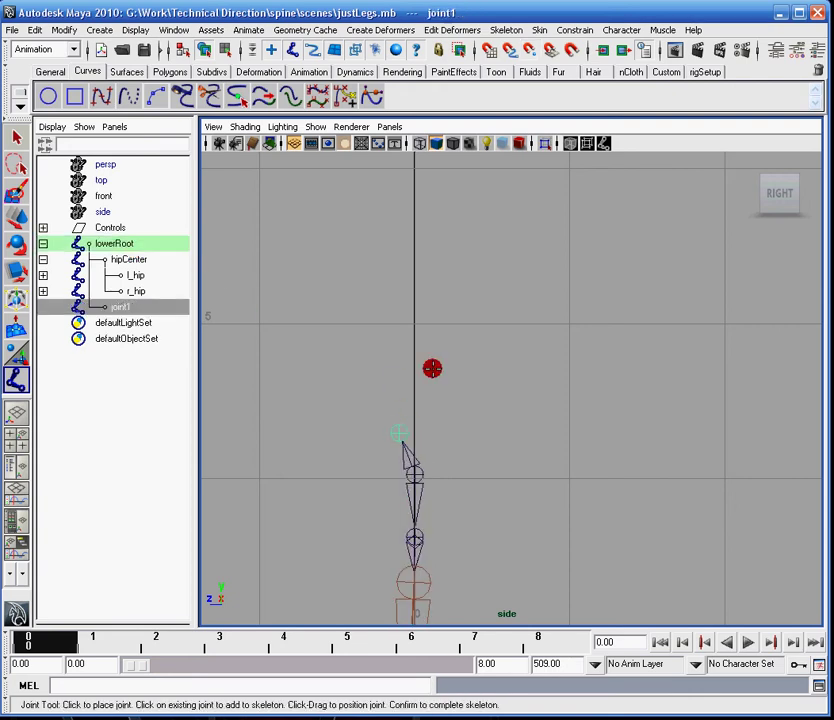
Add two more joints up the spine, bending the chain further forward and replacing the joint placed too straight
alt+middle_drag(432, 367, 421, 404)
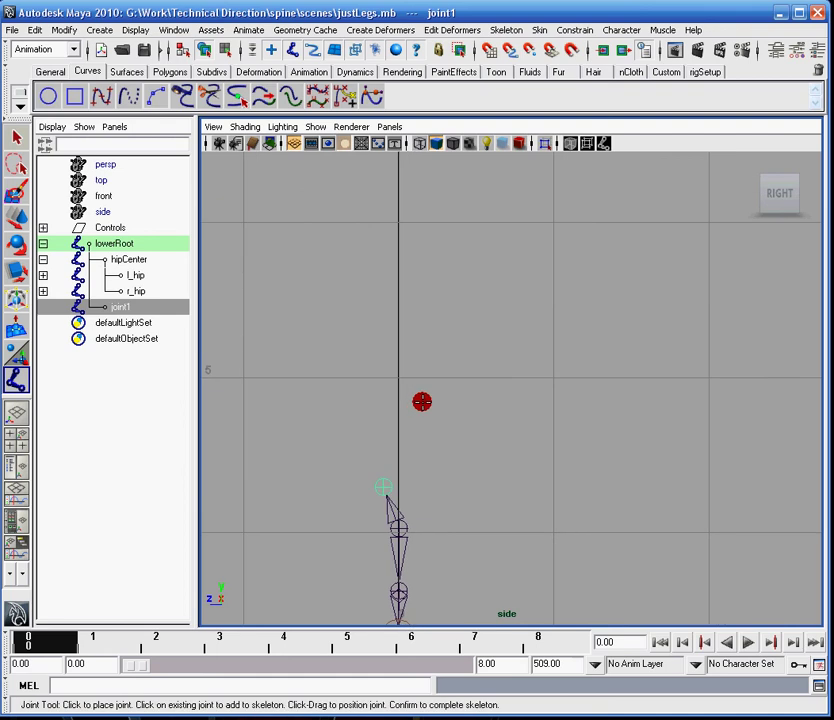
click(384, 453)
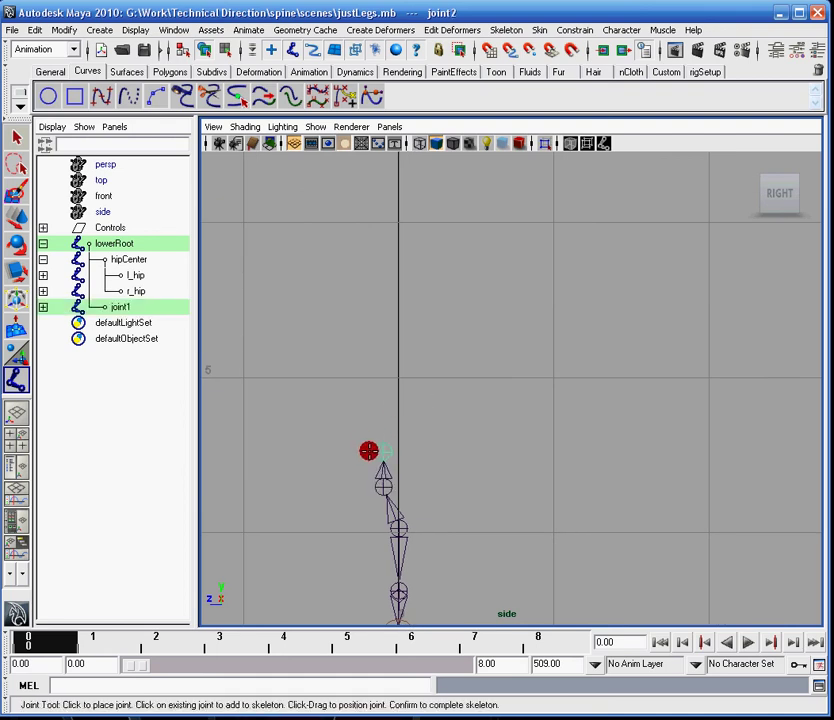
key(ctrl+z)
click(364, 451)
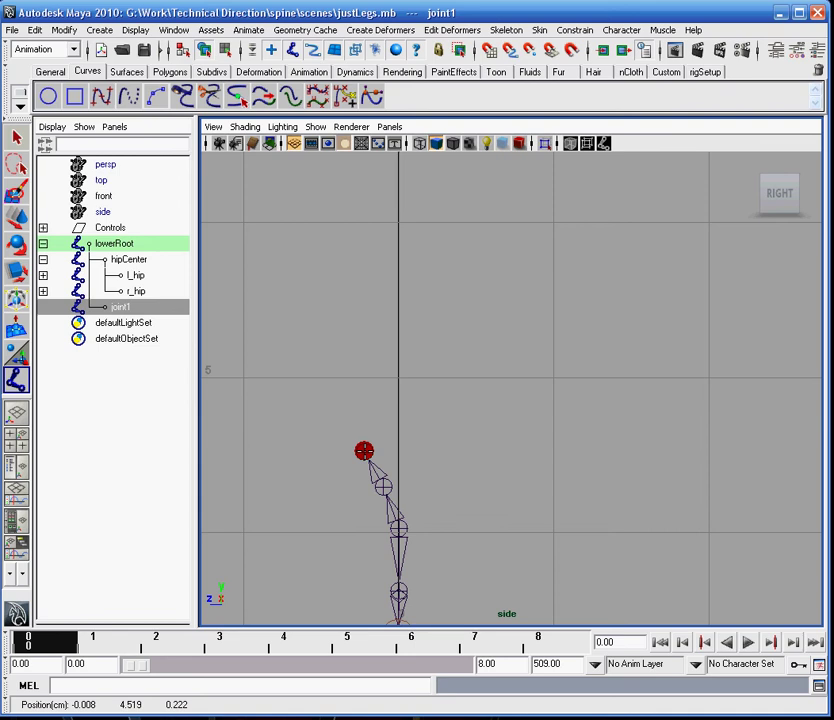
click(354, 408)
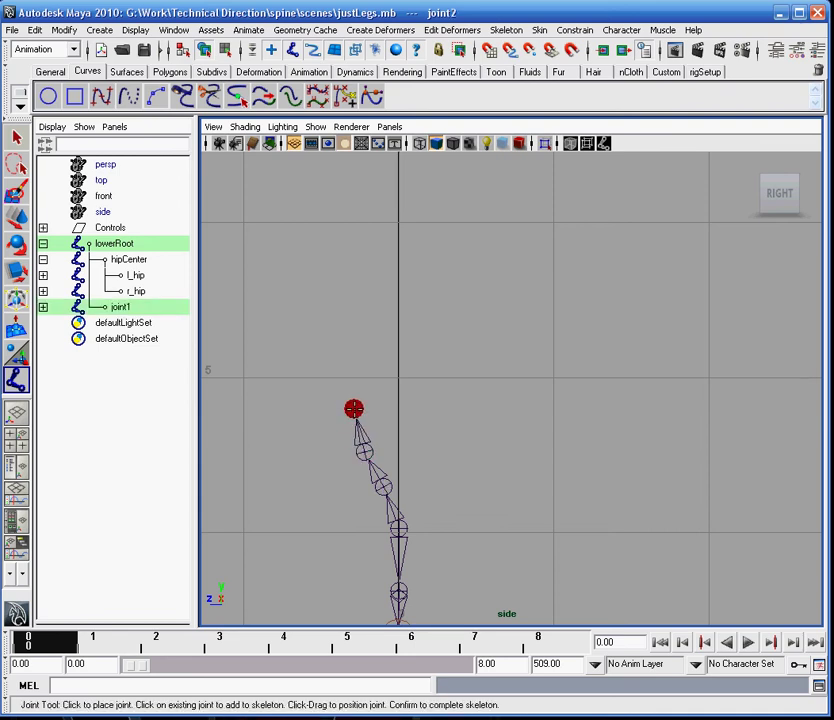
Continue the spine upward with four joints that arch backward across the vertical grid axis
alt+middle_drag(354, 408, 352, 466)
click(350, 444)
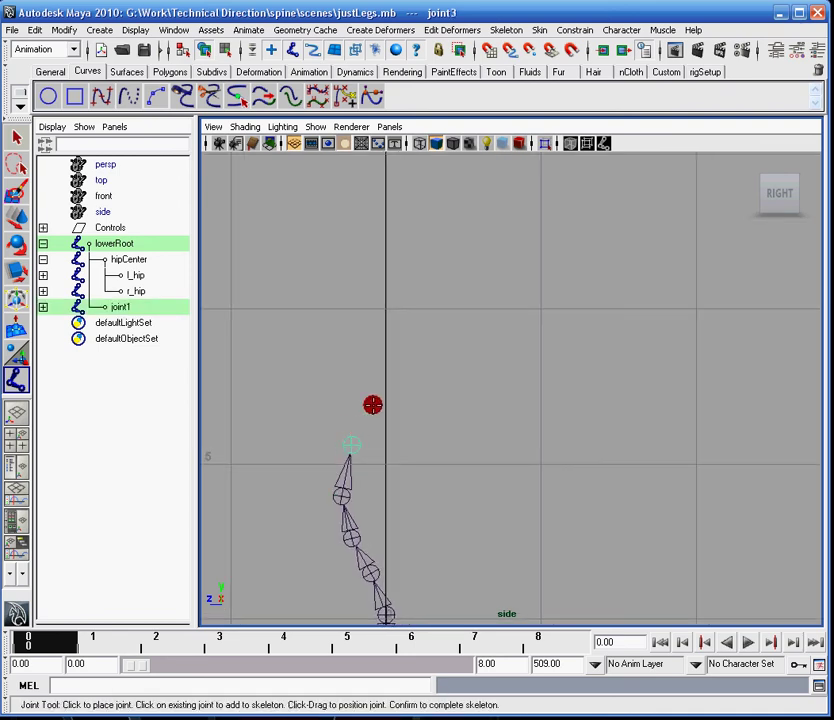
click(380, 398)
click(421, 338)
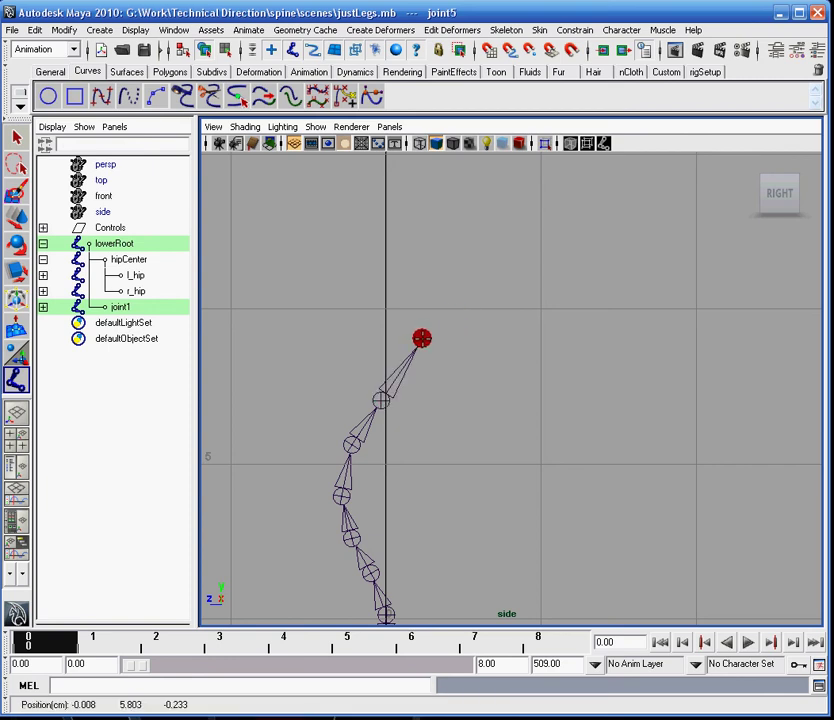
click(445, 291)
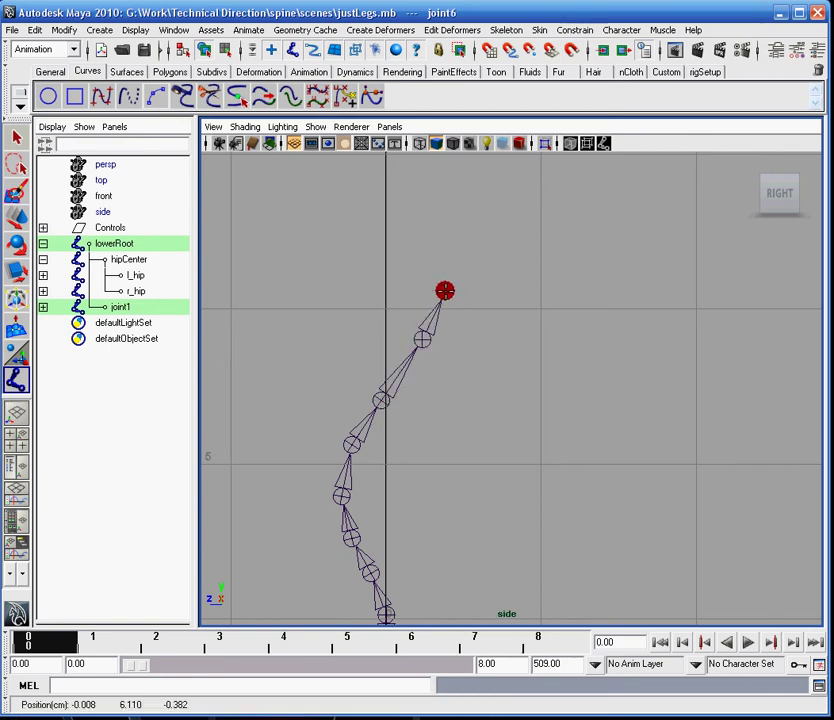
Add four upper spine joints that curve forward again to the vertical axis, and finish the joint chain
alt+middle_drag(452, 281, 441, 326)
drag(441, 326, 443, 352)
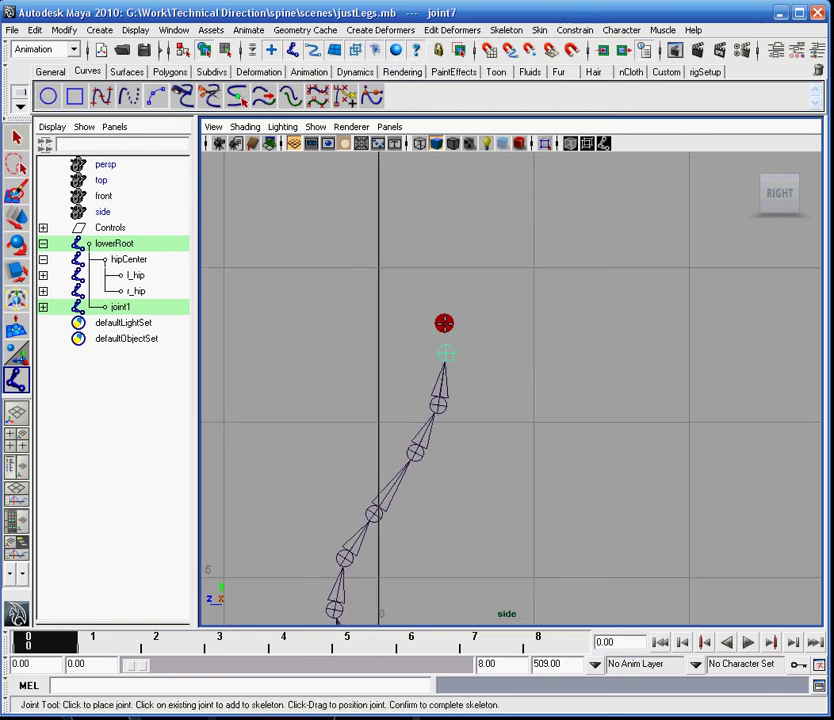
alt+middle_drag(443, 322, 446, 372)
drag(446, 372, 434, 339)
alt+middle_drag(434, 339, 439, 379)
drag(419, 347, 418, 346)
drag(397, 298, 397, 291)
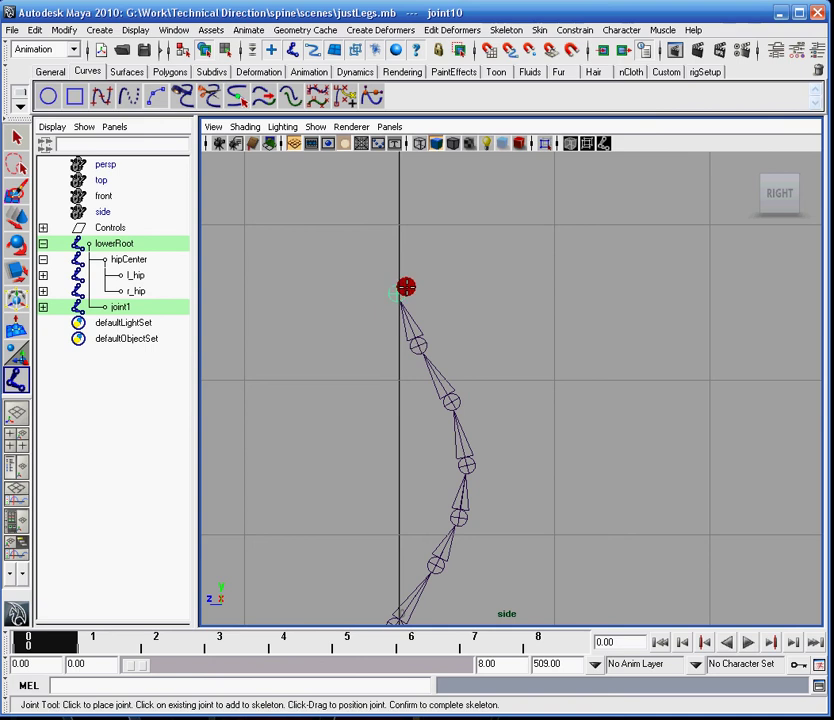
alt+middle_drag(404, 289, 412, 338)
alt+middle_drag(536, 466, 534, 146)
alt+right_drag(618, 374, 611, 374)
scroll(610, 374, down, 2)
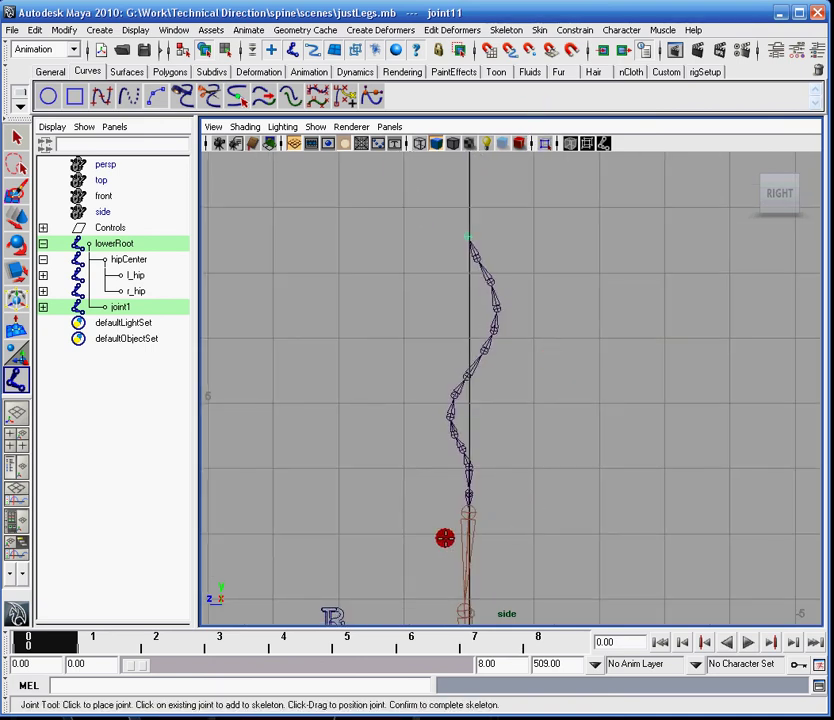
key(q)
Examine the completed S-shaped spine chain from several angles in the perspective view
key(space)
drag(471, 343, 478, 316)
alt+drag(391, 340, 388, 343)
alt+middle_drag(432, 402, 369, 464)
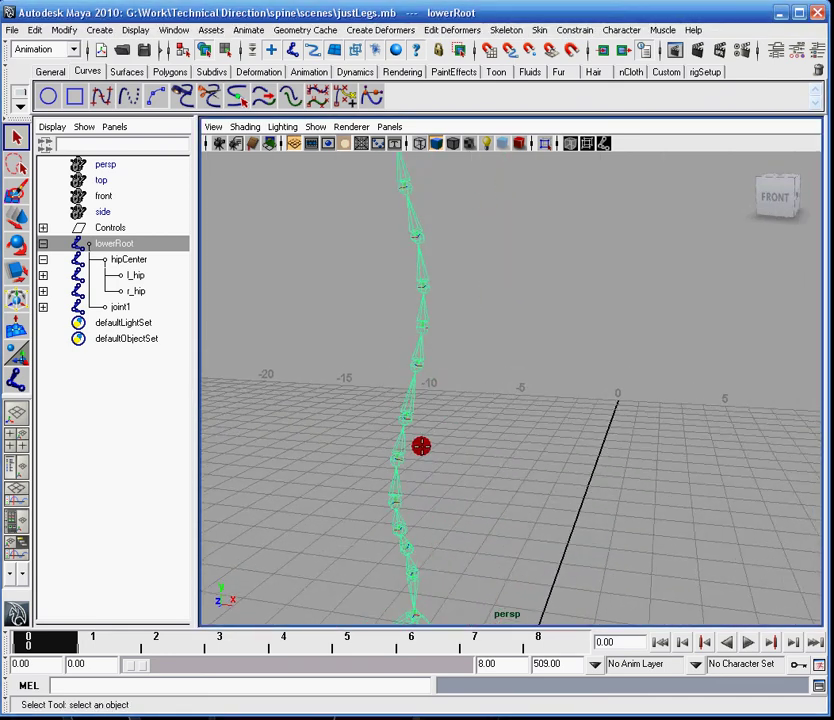
alt+drag(421, 446, 401, 450)
alt+middle_drag(445, 407, 519, 445)
alt+right_drag(546, 427, 465, 416)
alt+drag(465, 415, 560, 400)
Show the Channel Box and display the skeleton's local rotation axes in component selection mode
click(815, 55)
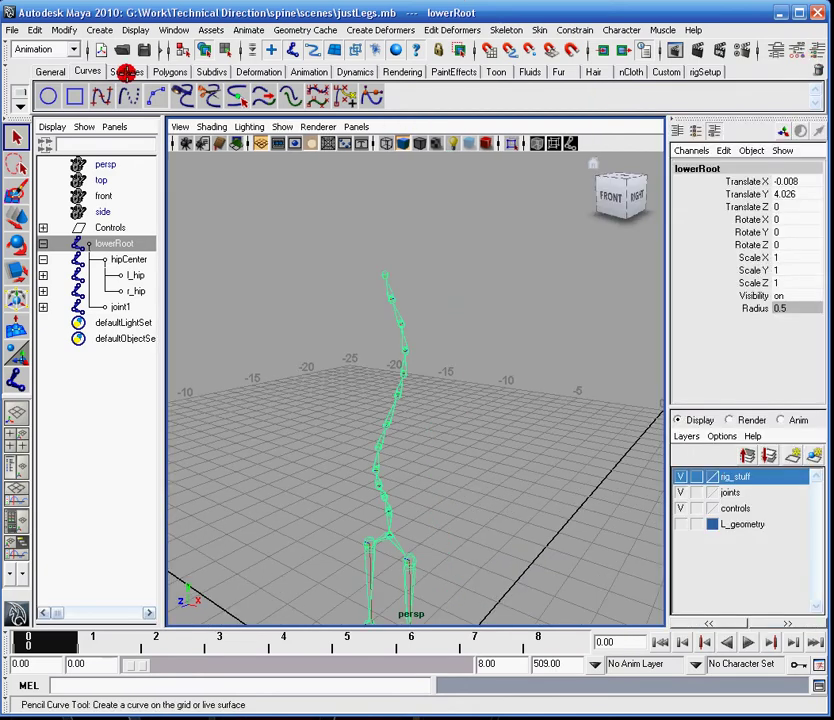
click(223, 51)
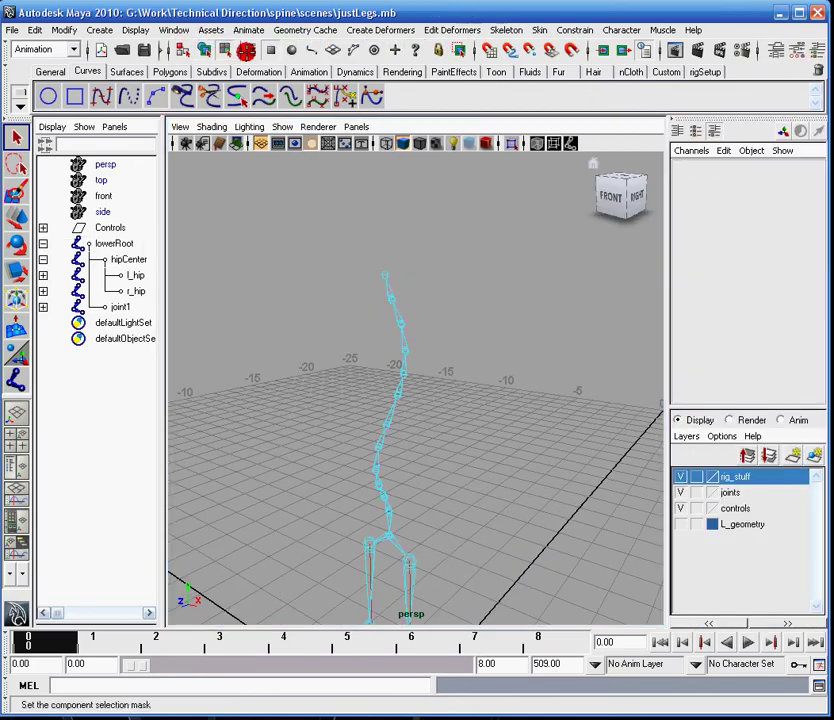
click(417, 53)
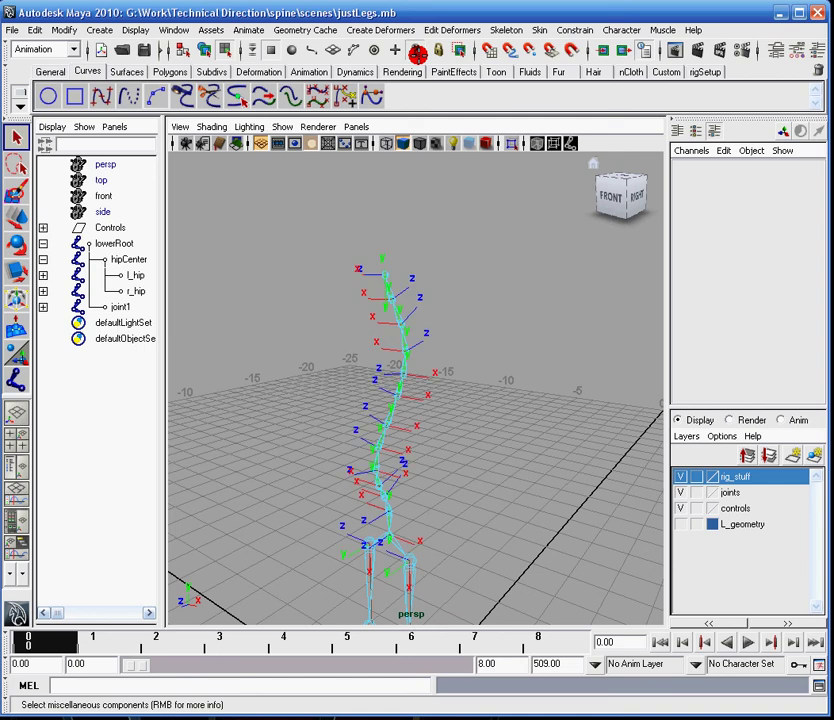
right_click(417, 54)
Examine the direction of each spine joint's local rotation axes from the front and from above
alt+drag(392, 250, 450, 290)
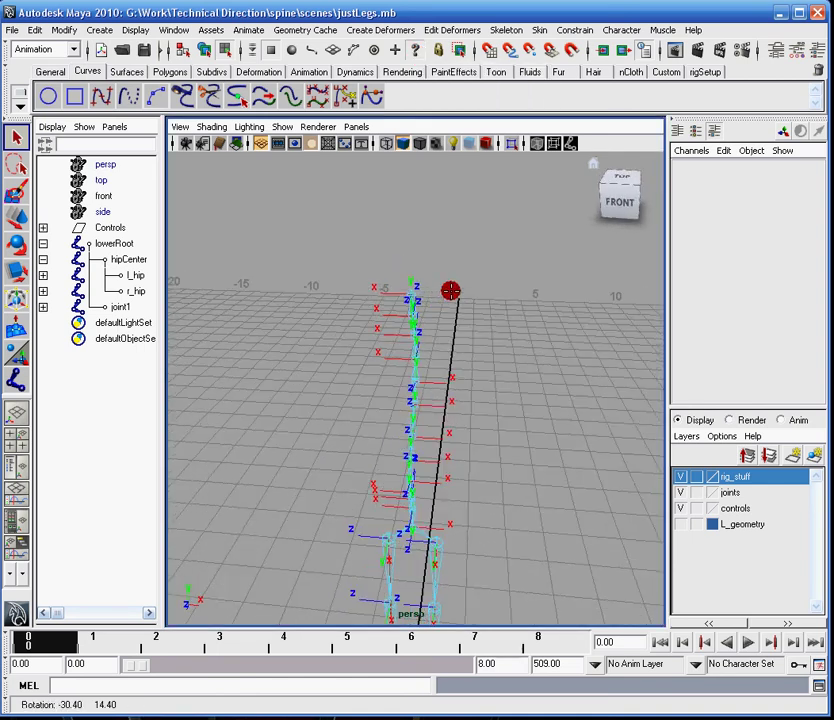
alt+middle_drag(450, 290, 433, 272)
mouse_move(432, 272)
alt+mouse_down()
mouse_move(305, 281)
mouse_move(441, 268)
alt+mouse_up()
alt+drag(432, 201, 495, 291)
alt+right_drag(495, 291, 482, 302)
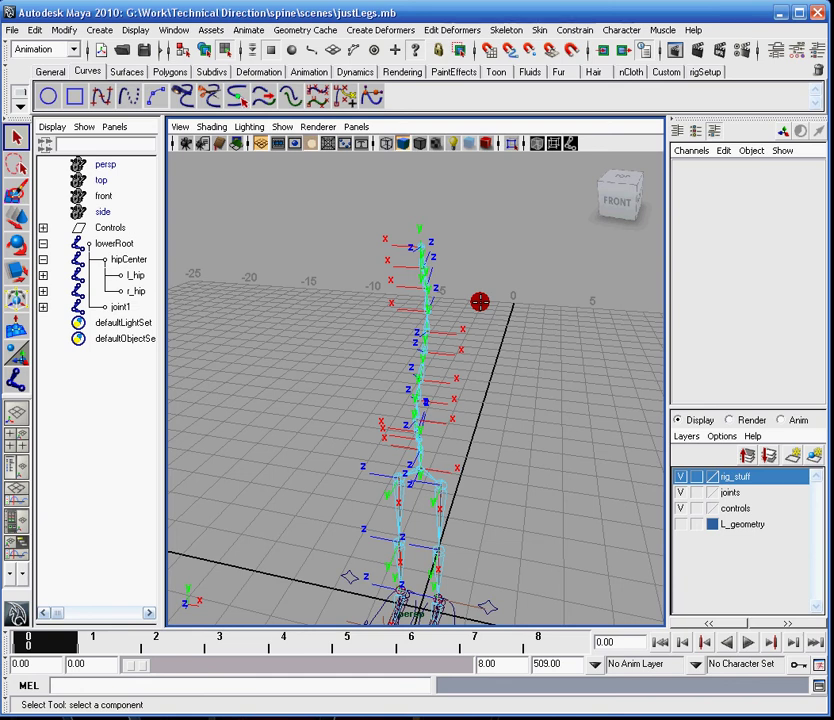
alt+right_drag(488, 312, 459, 290)
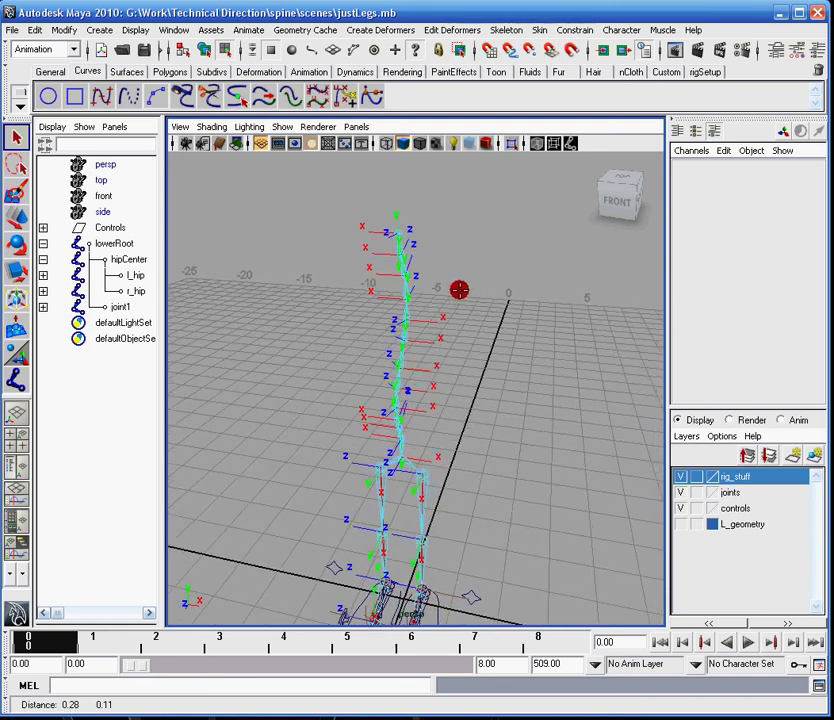
alt+middle_drag(459, 290, 449, 293)
Try to select the local rotation axes of the upper spine joints together
drag(365, 227, 439, 350)
click(421, 343)
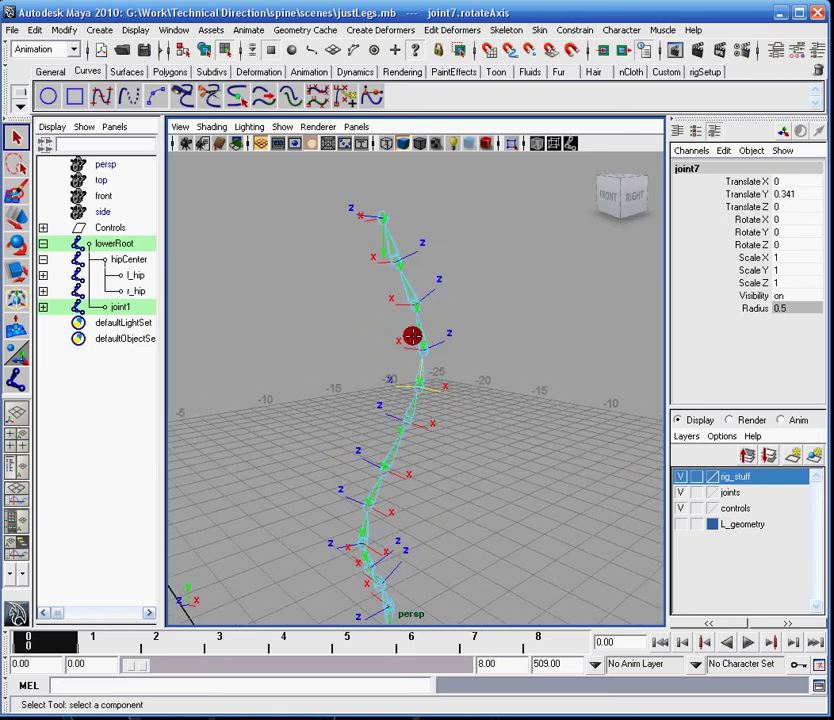
drag(341, 208, 448, 320)
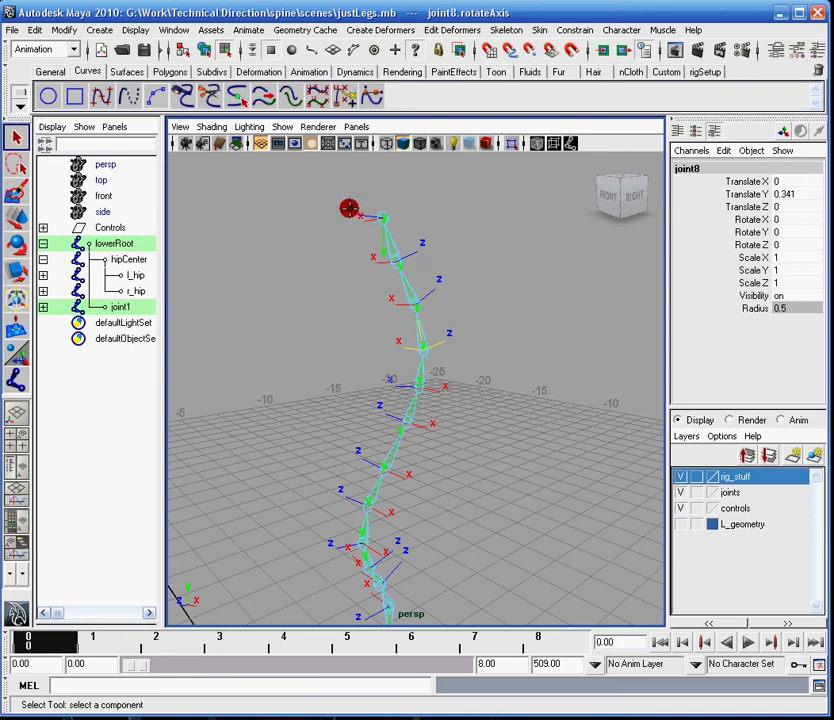
drag(348, 208, 439, 316)
drag(322, 193, 511, 344)
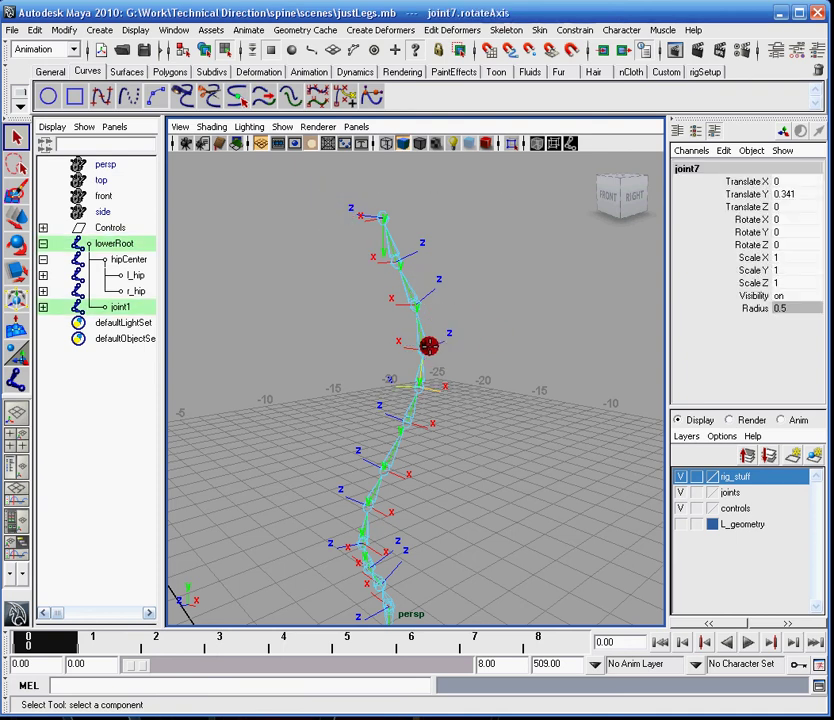
Try to pick the local rotation axes of individual upper spine joints from a more side-on angle
alt+drag(460, 330, 434, 336)
click(423, 298)
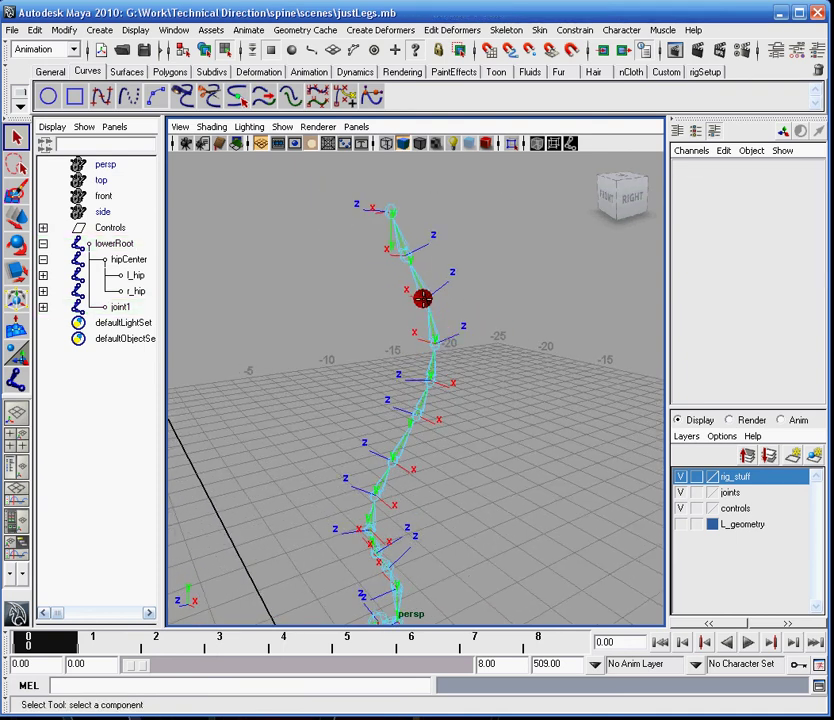
click(423, 298)
click(422, 299)
click(421, 297)
click(422, 298)
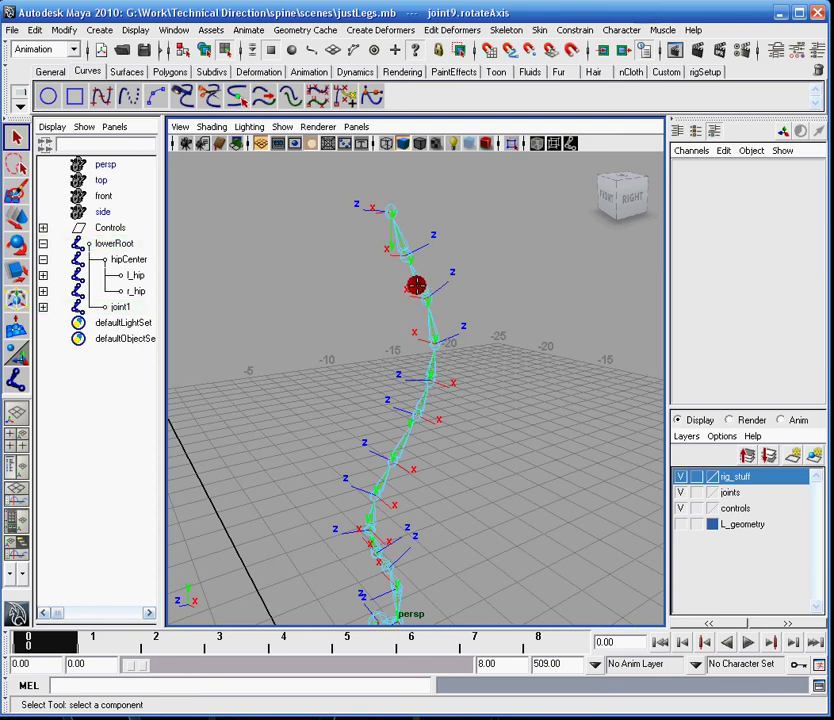
click(424, 297)
click(427, 295)
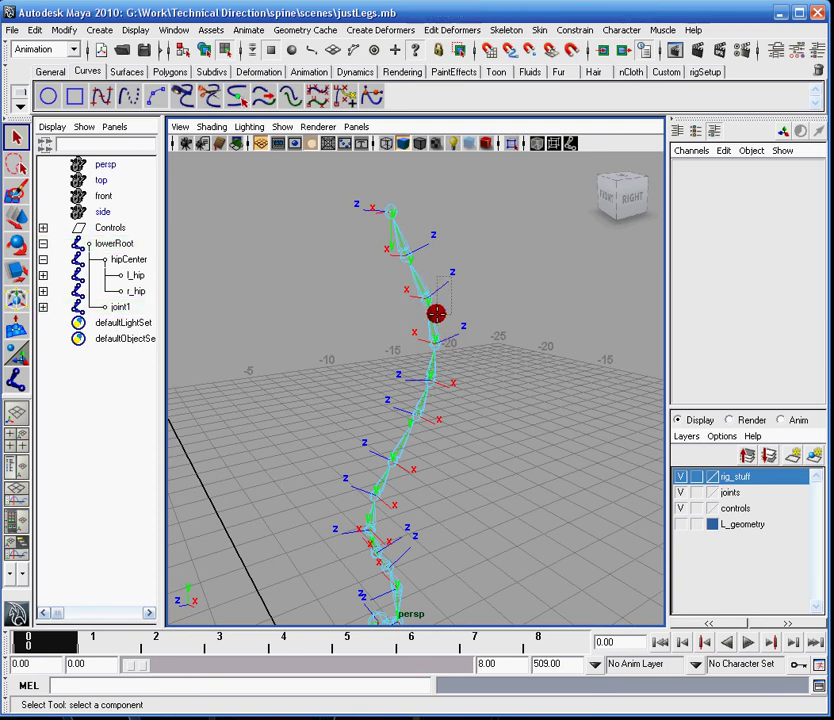
click(424, 342)
click(499, 335)
Expand joint1 in the hierarchy and select the local rotation axes of the top four spine joints, joint8 to joint11
click(43, 306)
alt+middle_drag(449, 214, 406, 273)
alt+right_drag(406, 273, 499, 332)
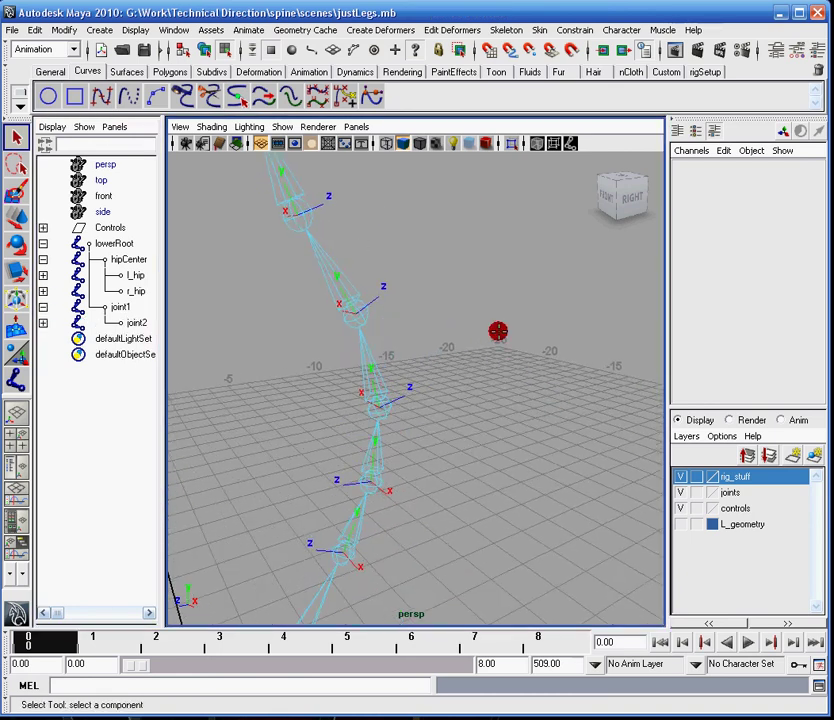
alt+middle_drag(421, 300, 445, 335)
drag(454, 298, 391, 381)
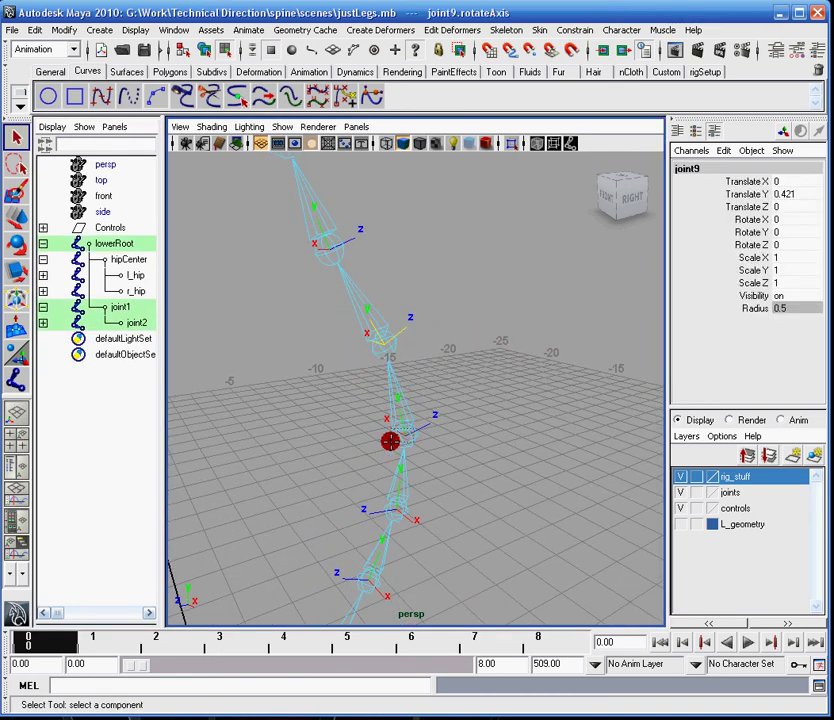
click(393, 335)
alt+middle_drag(415, 357, 455, 428)
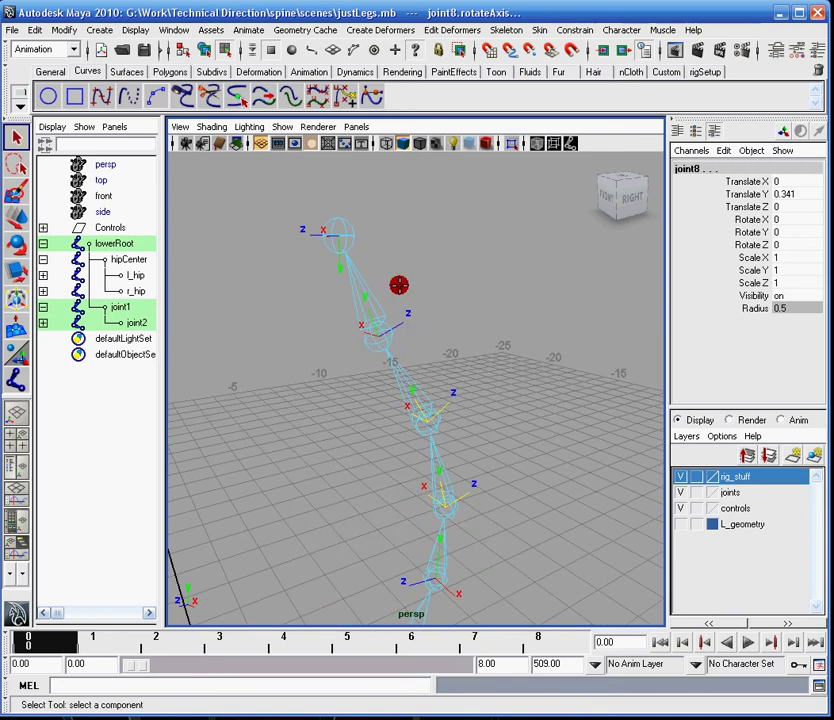
shift+drag(398, 286, 361, 344)
shift+drag(353, 205, 305, 263)
alt+middle_drag(465, 448, 503, 300)
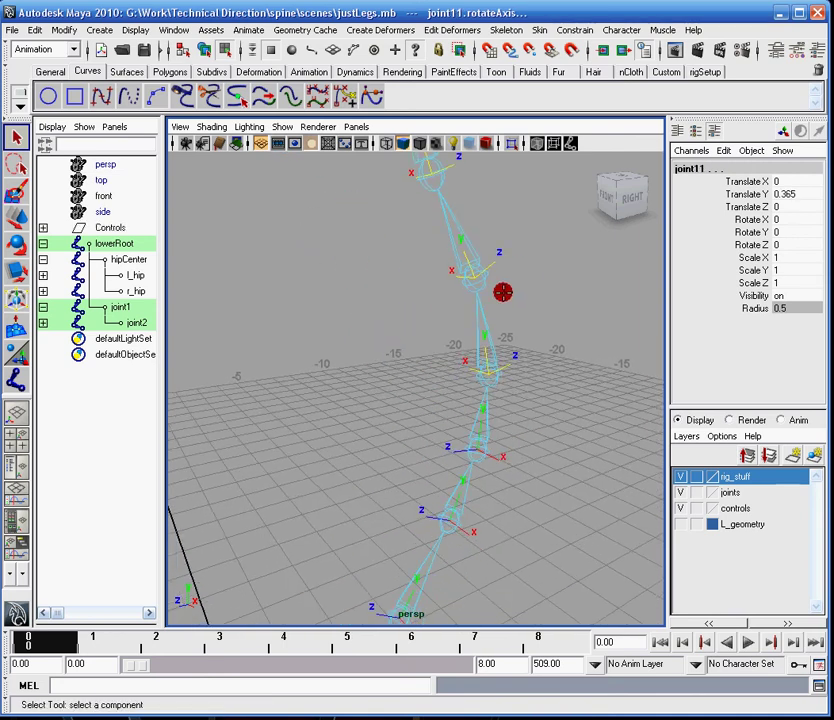
alt+drag(420, 365, 515, 333)
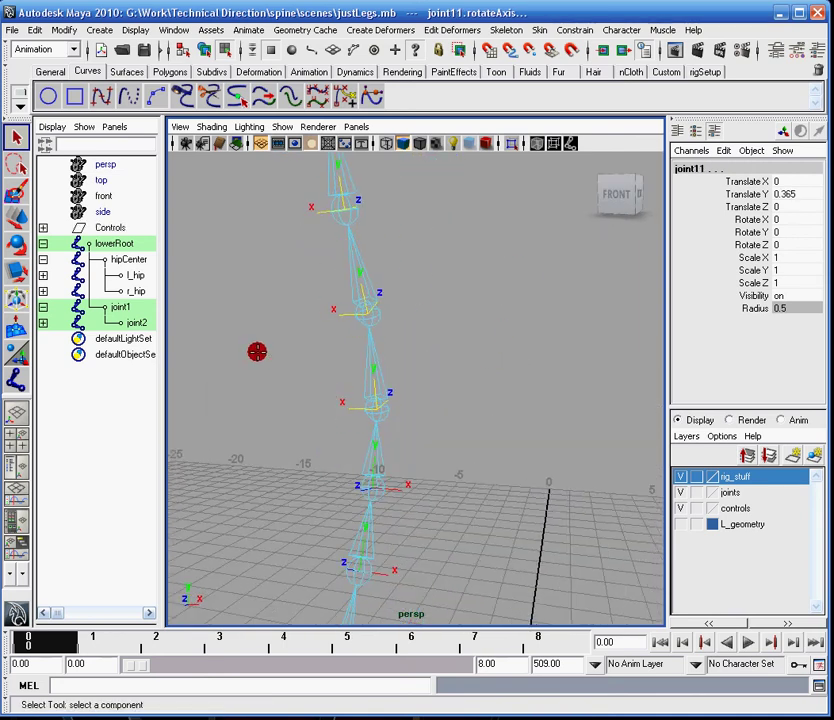
alt+drag(339, 463, 430, 310)
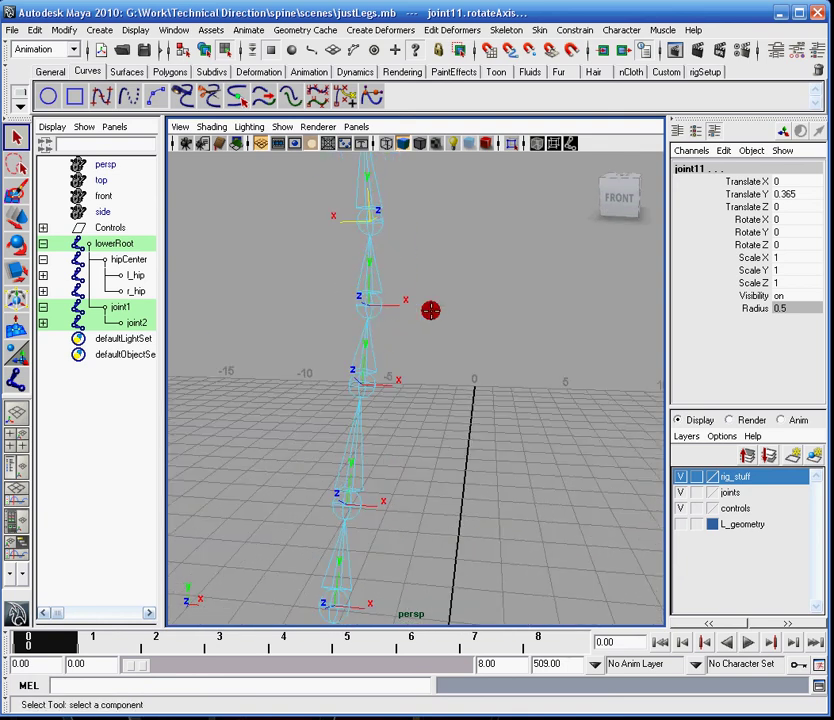
Add the local rotation axes of the three lowest spine joints, lowerRoot, joint1 and joint2, to the selection
alt+drag(470, 423, 439, 428)
alt+drag(292, 374, 350, 368)
alt+middle_drag(350, 368, 375, 364)
drag(290, 262, 376, 395)
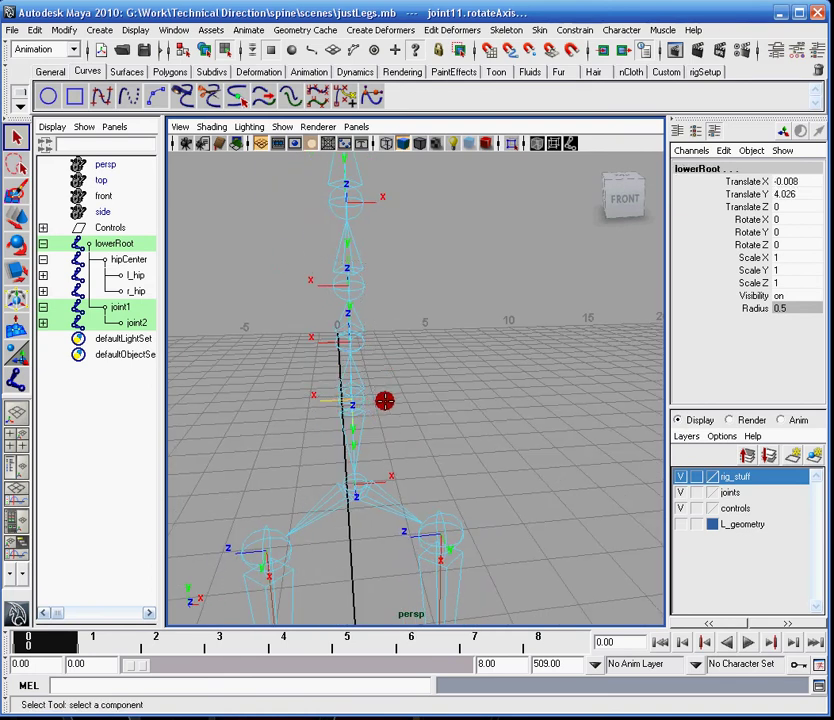
shift+click(357, 353)
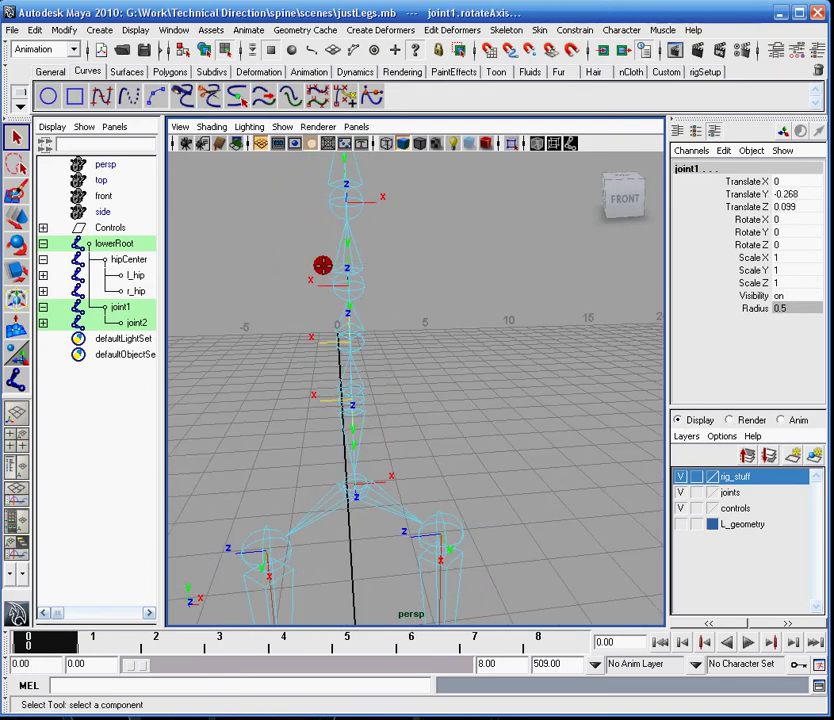
shift+drag(325, 265, 367, 294)
alt+middle_drag(486, 287, 501, 459)
alt+drag(489, 457, 357, 452)
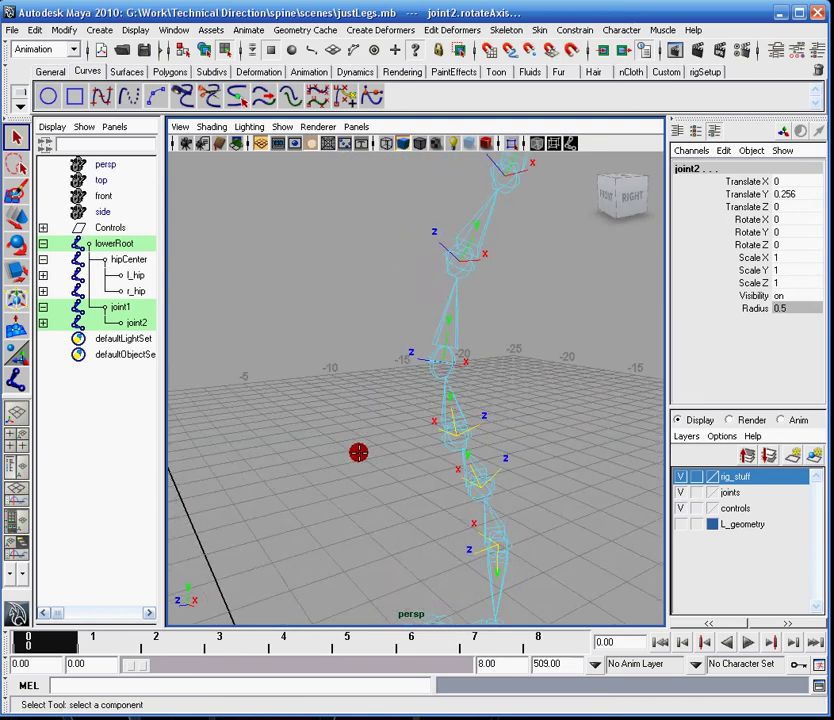
Try to rotate the selected local rotation axes 180 degrees about X with the MEL command rotate 180 0 0;
alt+middle_drag(427, 413, 195, 562)
alt+middle_drag(355, 325, 370, 555)
alt+right_drag(445, 437, 248, 421)
alt+drag(240, 430, 368, 409)
alt+middle_drag(368, 410, 382, 173)
alt+drag(382, 173, 382, 297)
alt+middle_drag(478, 346, 410, 355)
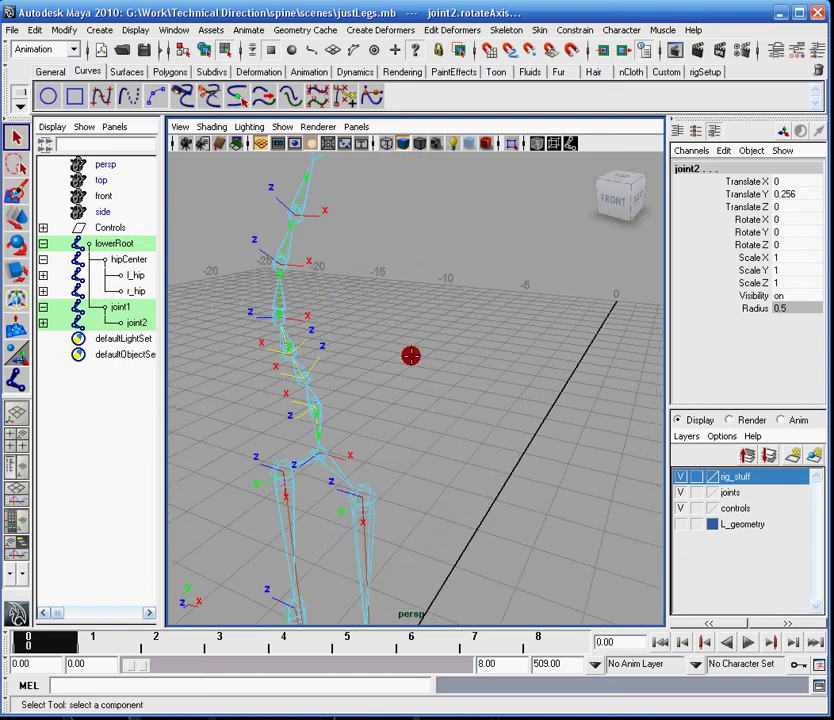
alt+drag(410, 355, 372, 372)
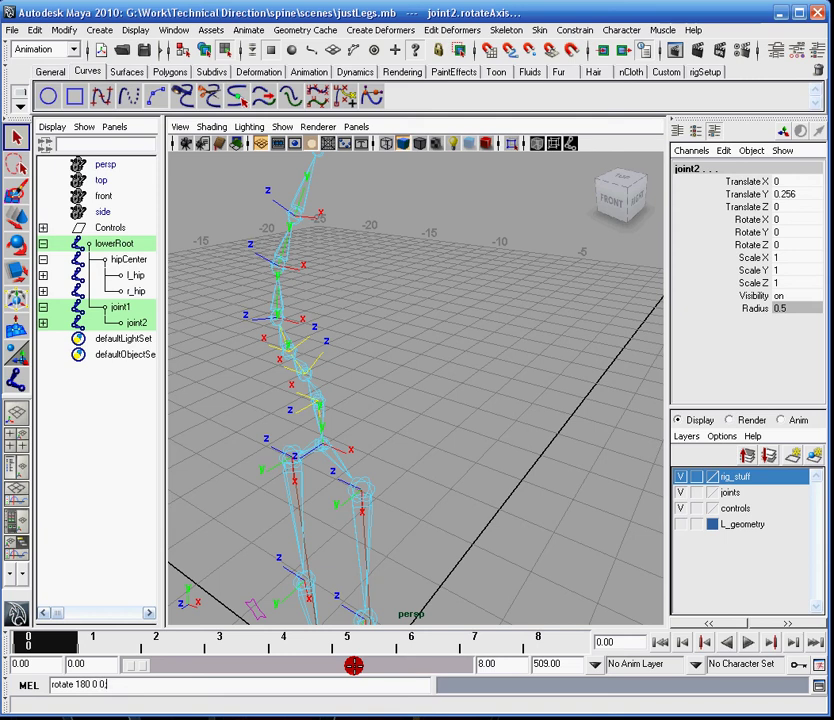
key(Return)
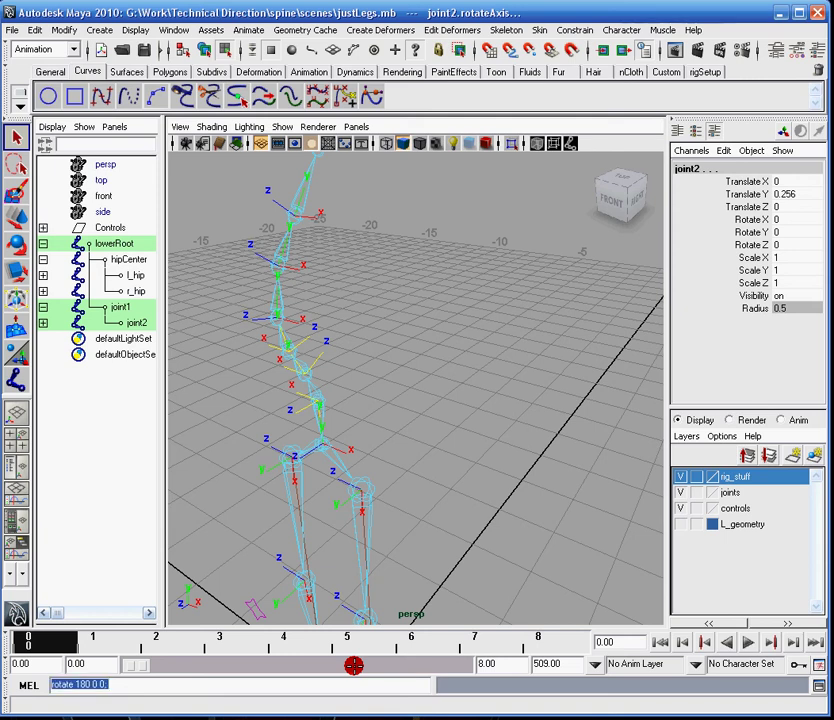
key(Return)
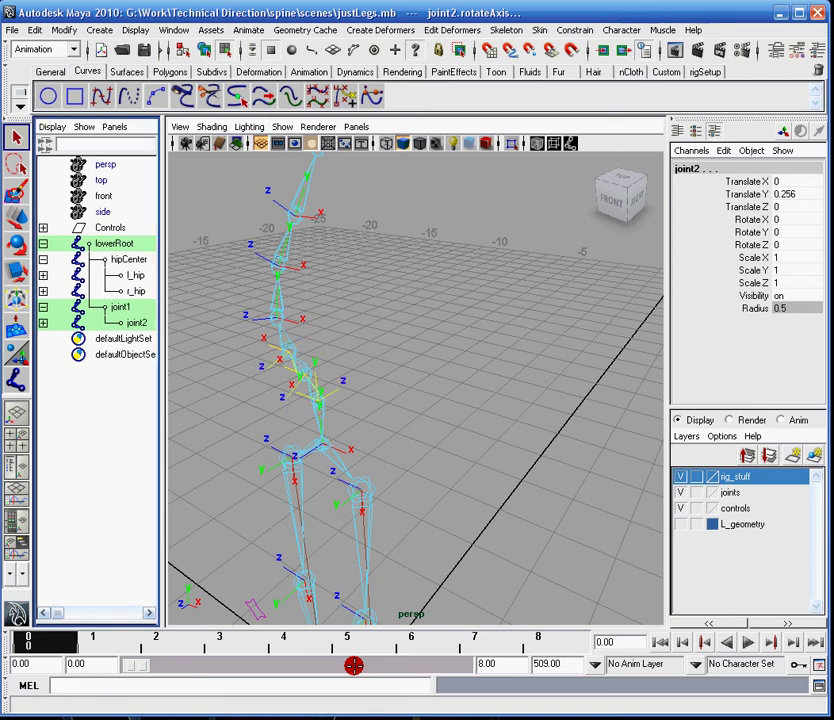
Inspect the rotated axes along the spine and undo the 180-degree rotation about X
alt+drag(350, 469, 364, 408)
alt+middle_drag(348, 371, 407, 589)
alt+drag(407, 373, 430, 330)
key(ctrl+z)
Try the MEL command rotate 90 0 0; on the selected local rotation axes and undo it
click(76, 684)
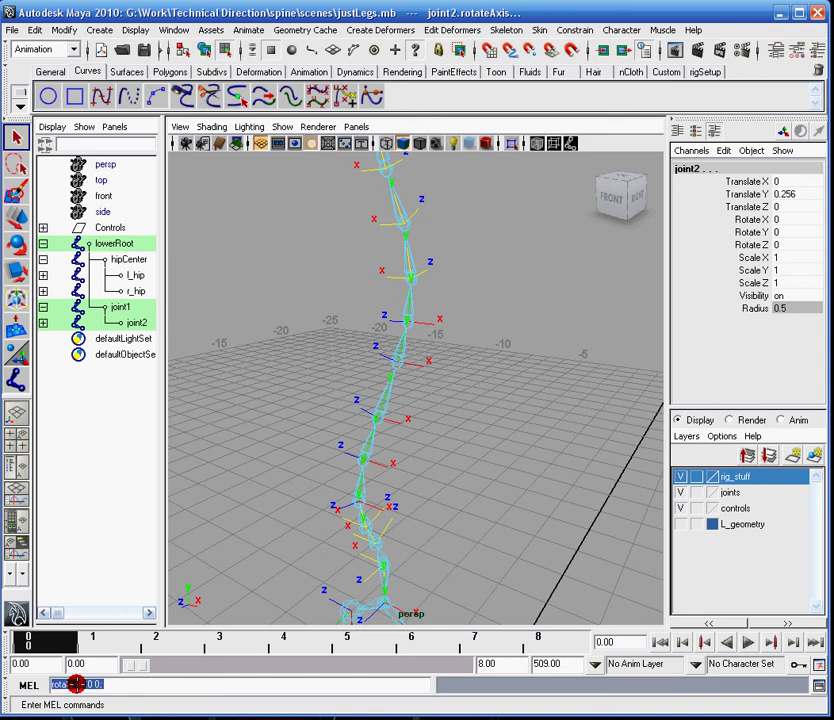
key(Return)
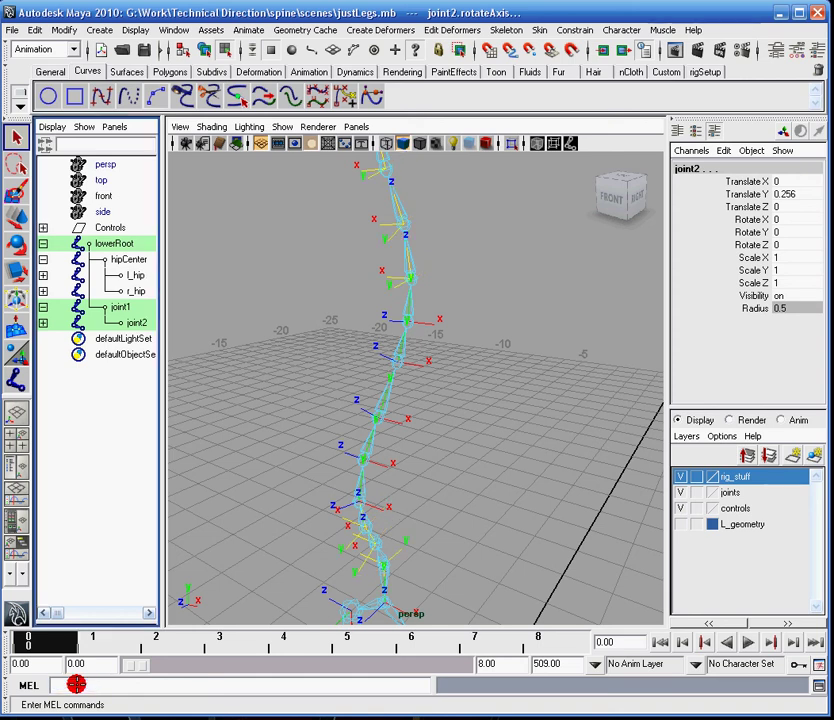
alt+drag(430, 417, 390, 415)
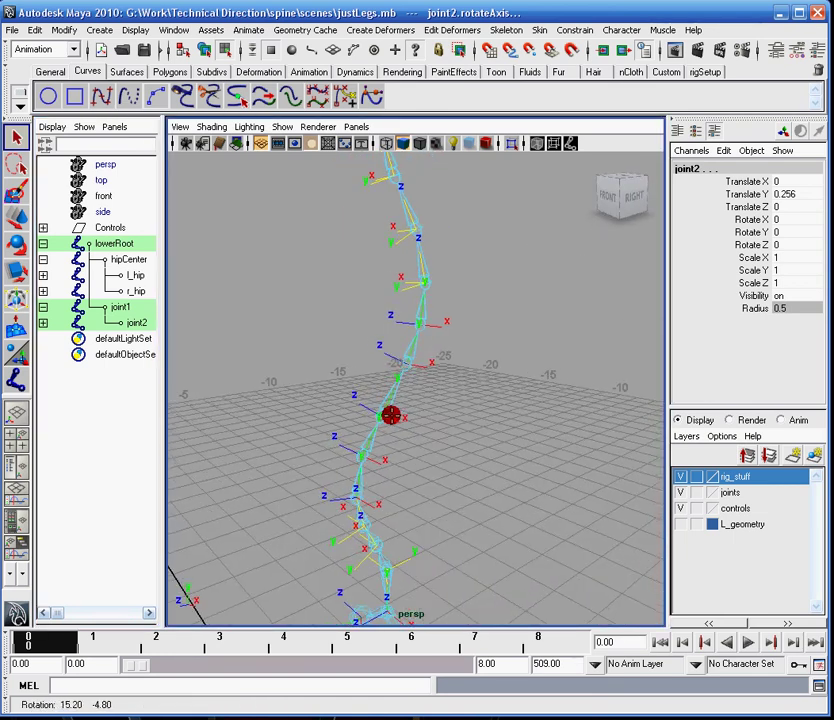
key(ctrl+z)
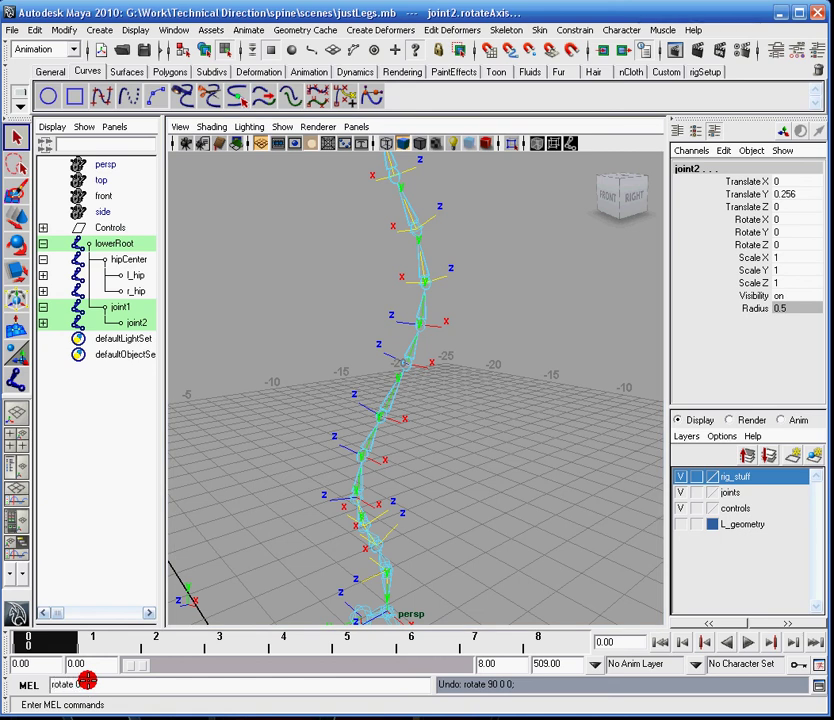
Rotate the selected local rotation axes 180 degrees about Y with a MEL command and check the whole spine's axis directions
triple_click(87, 681)
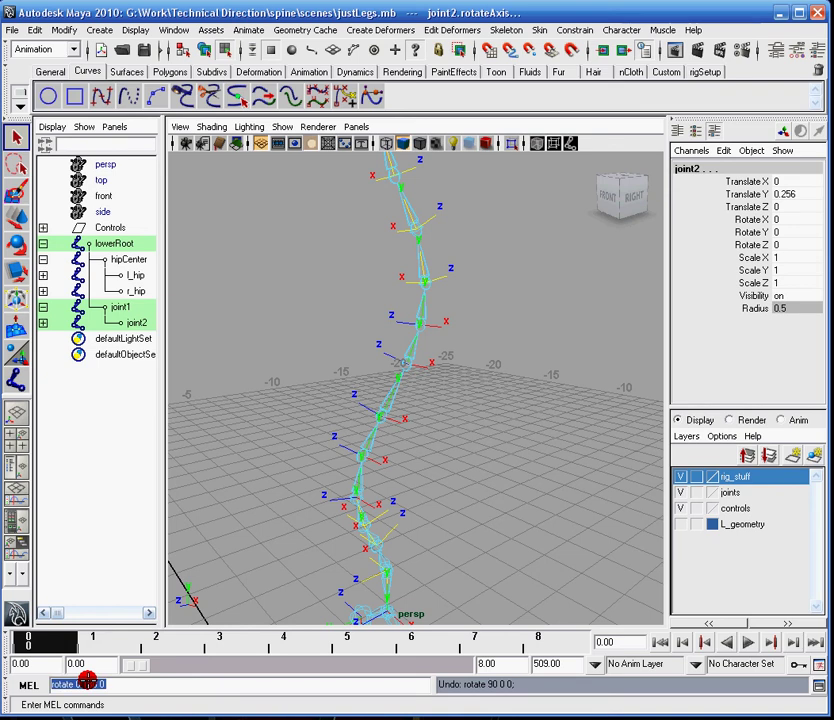
key(Return)
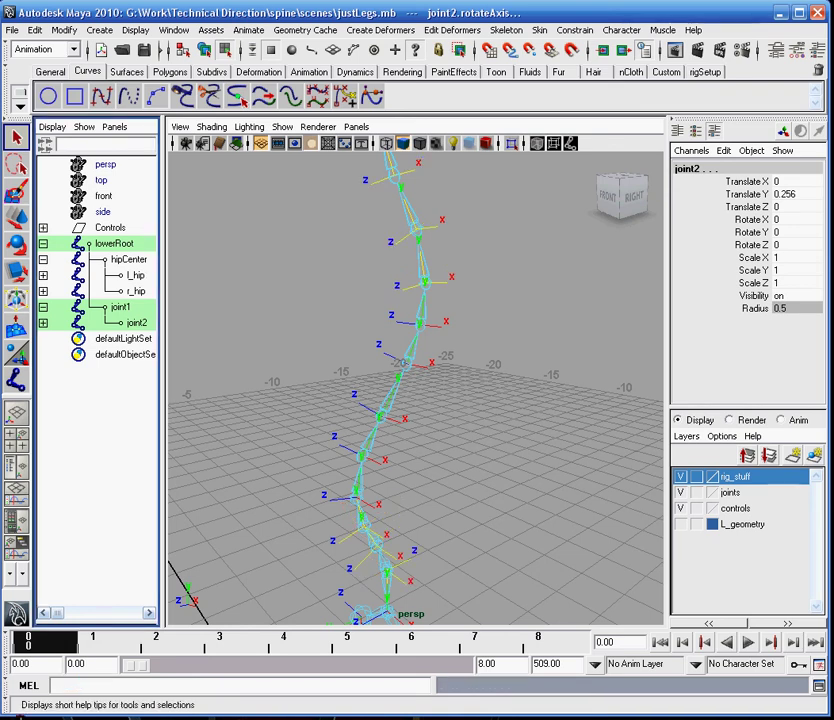
alt+drag(382, 348, 420, 520)
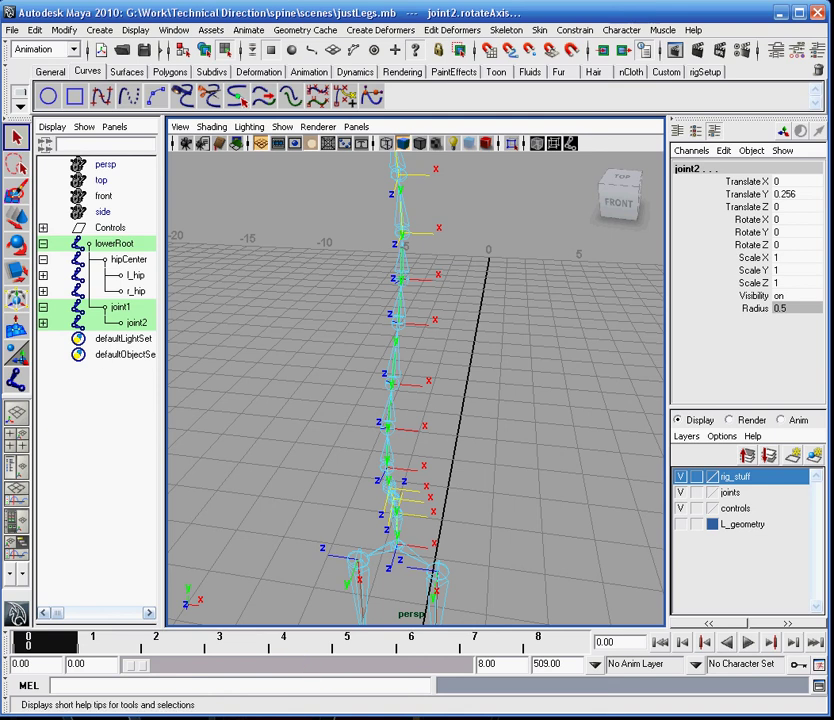
alt+drag(432, 518, 472, 149)
alt+drag(450, 607, 320, 492)
alt+middle_drag(554, 284, 532, 440)
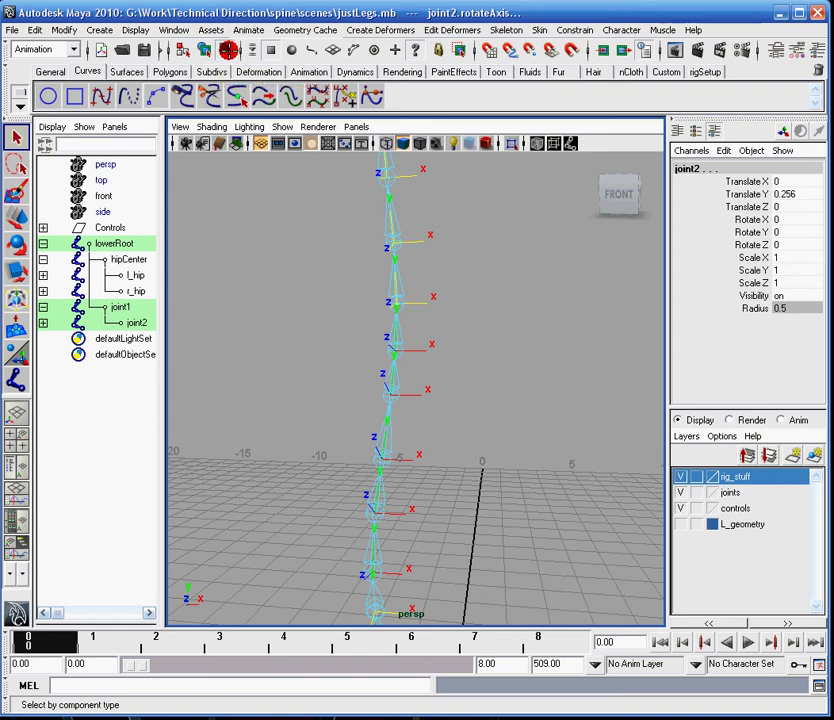
Leave local rotation axis selection and return to selecting by object type
right_click(418, 49)
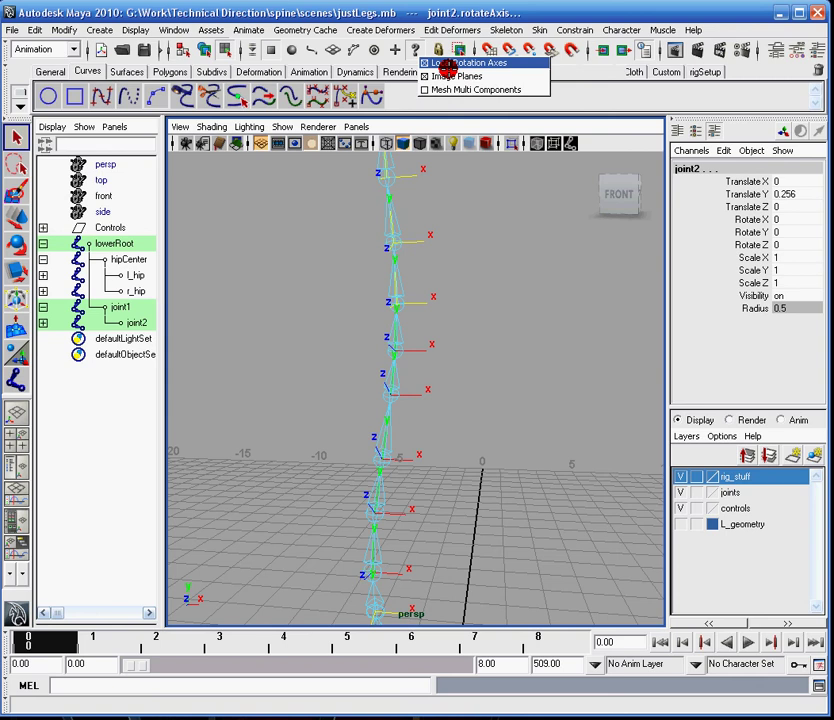
click(413, 51)
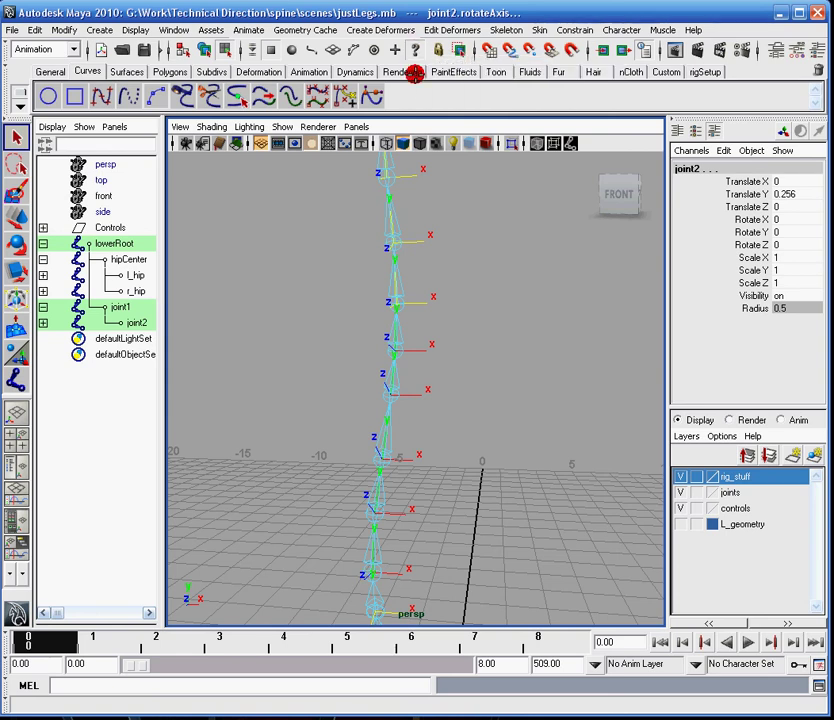
alt+middle_drag(480, 232, 496, 348)
click(207, 47)
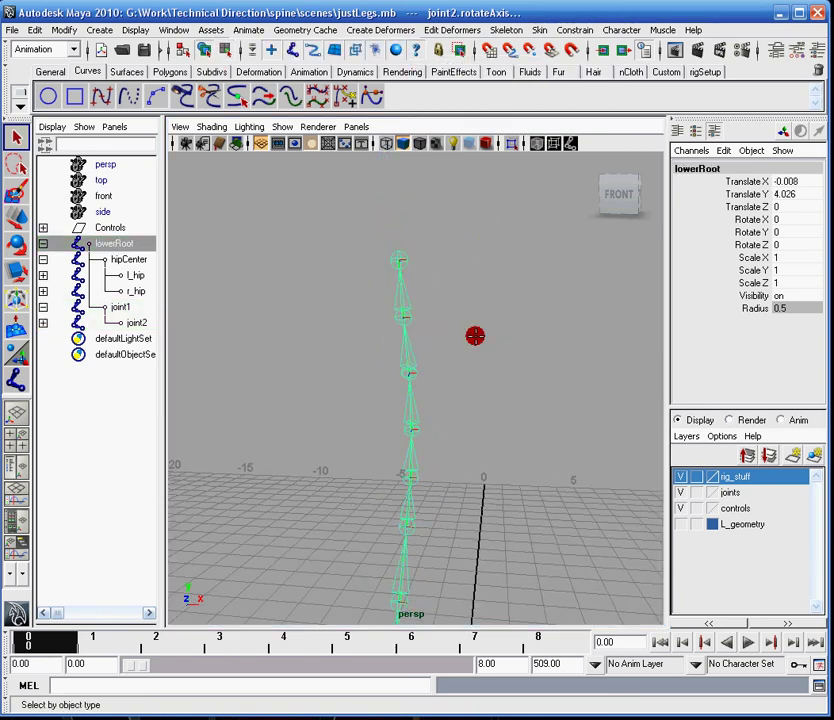
Start the IK Spline Handle Tool with its options shown, choose 4 spans and disable Auto simplify curve
alt+drag(475, 335, 393, 327)
alt+right_drag(393, 327, 262, 341)
alt+middle_drag(359, 339, 399, 321)
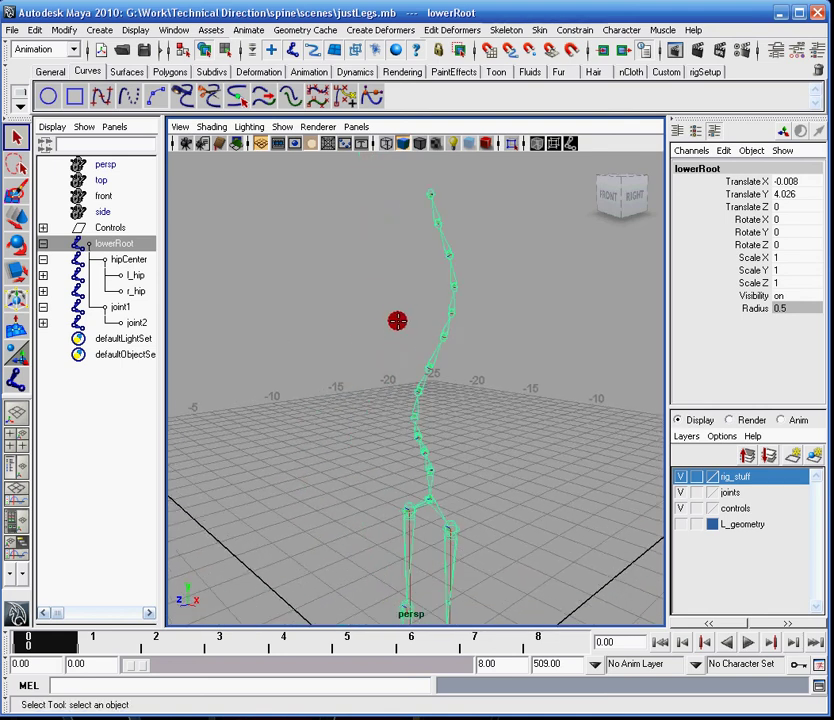
click(519, 29)
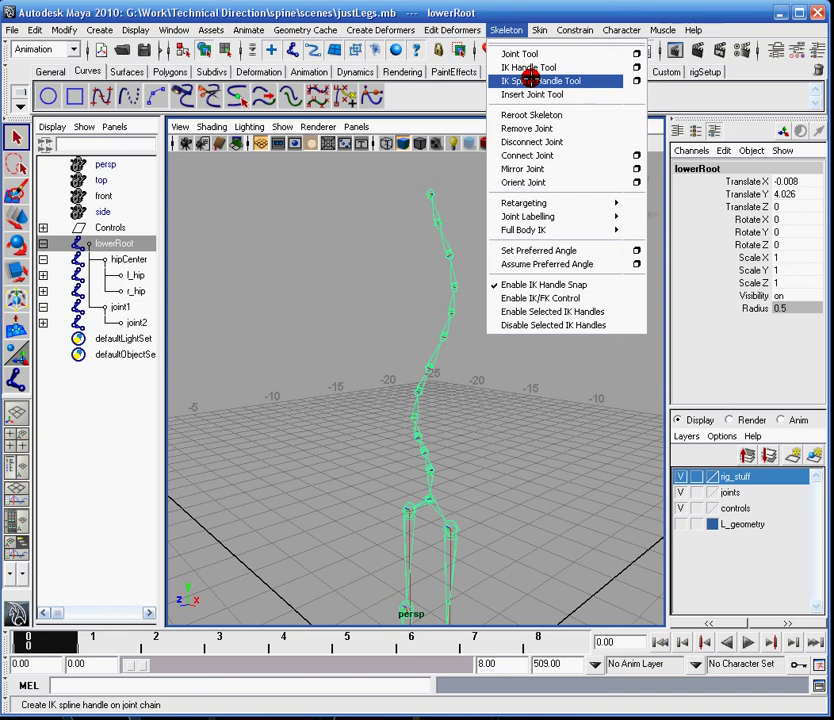
click(636, 80)
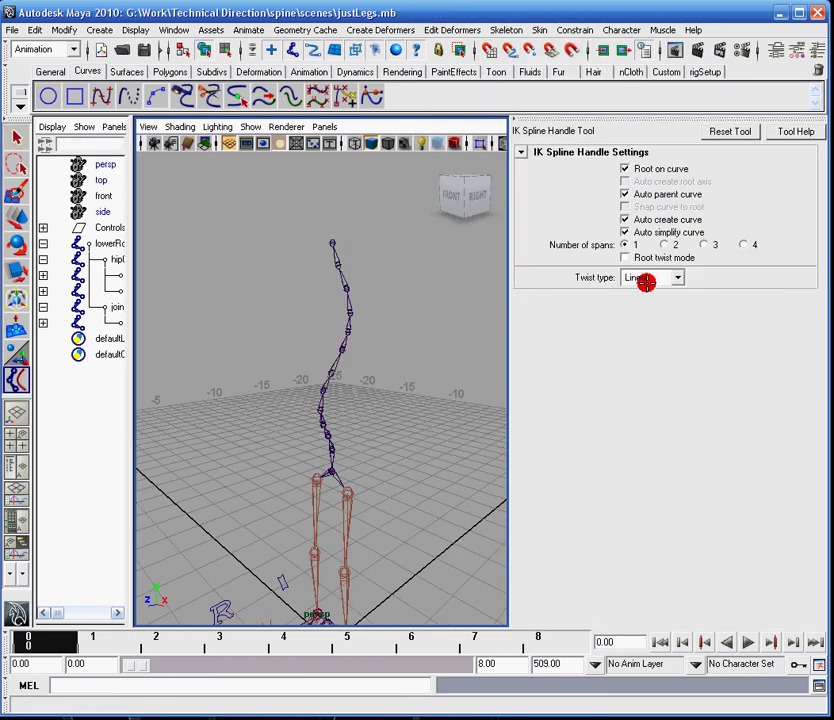
click(740, 244)
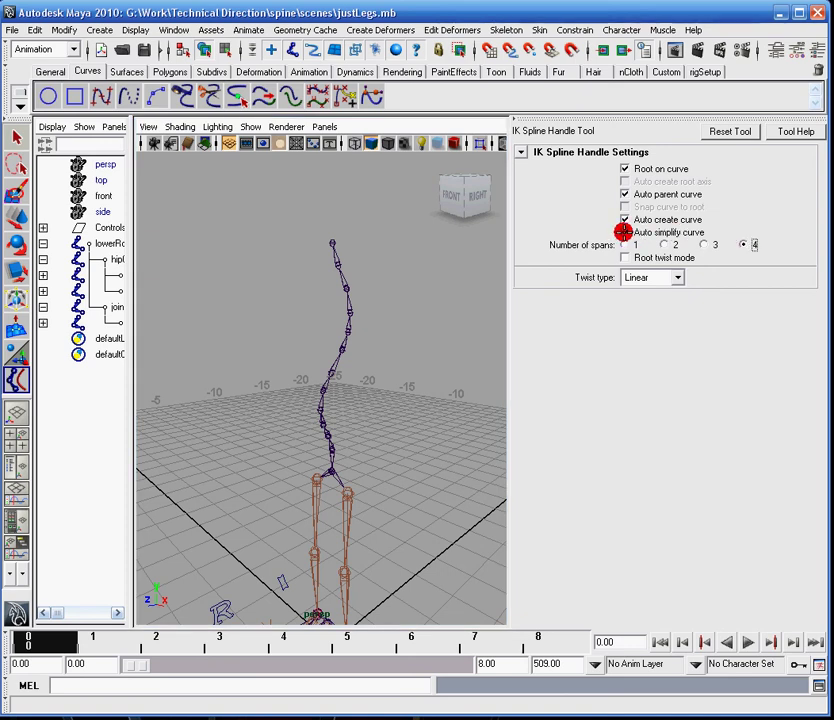
click(623, 232)
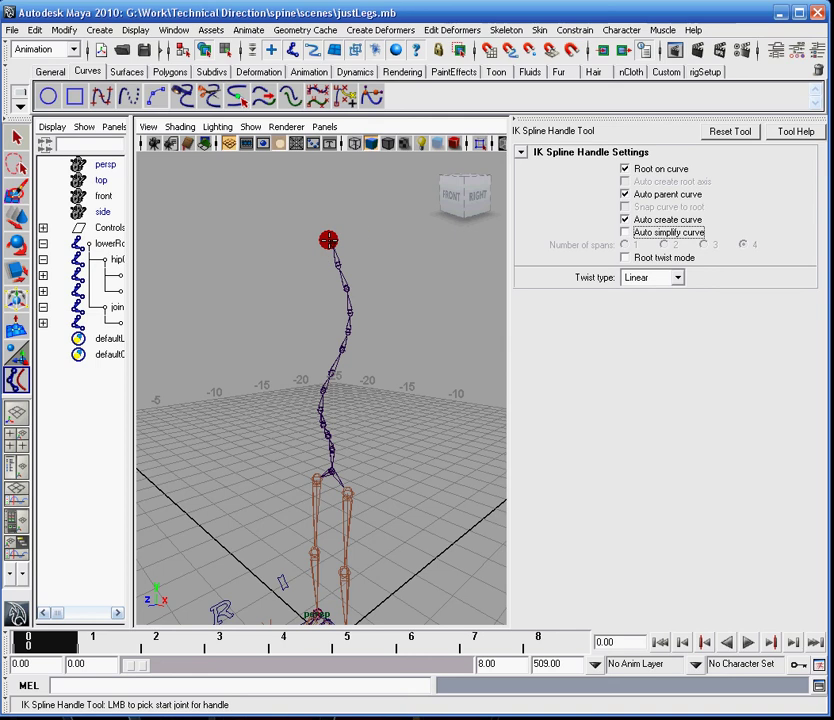
Create an IK spline handle starting at the topmost spine joint, joint11, and ending at joint1 just above lowerRoot
alt+right_drag(335, 229, 396, 335)
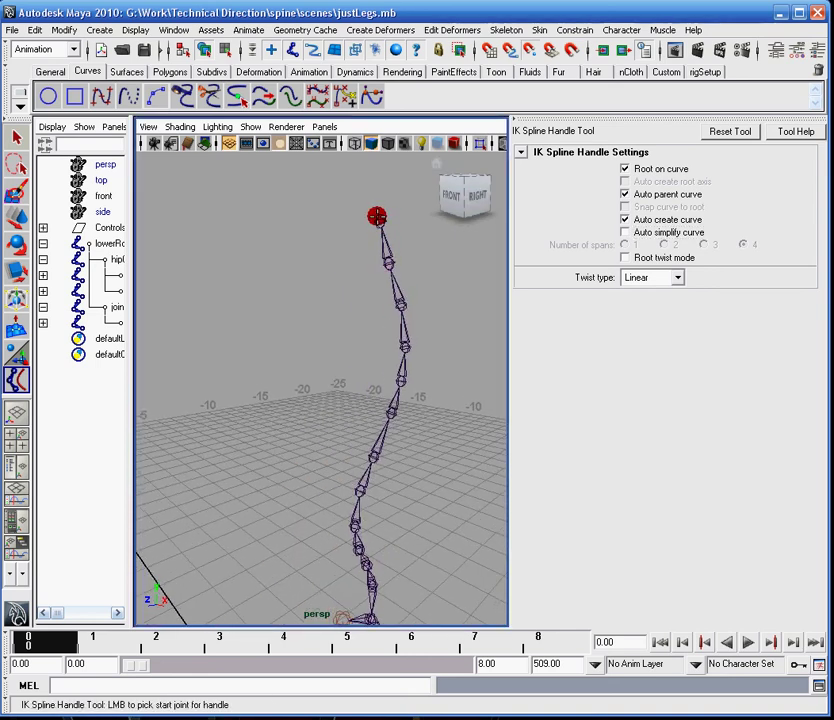
click(378, 217)
alt+right_drag(382, 218, 347, 446)
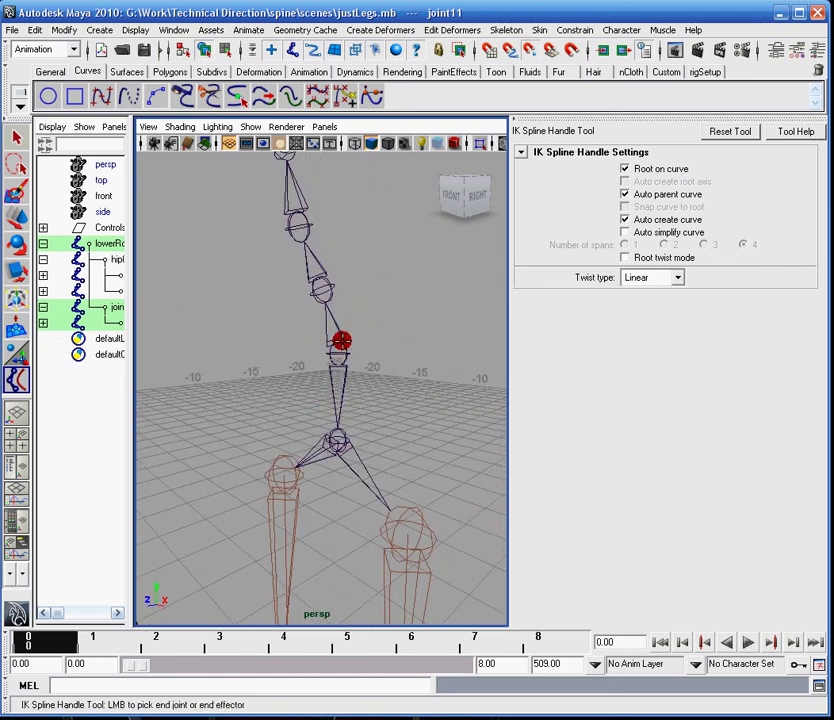
click(341, 344)
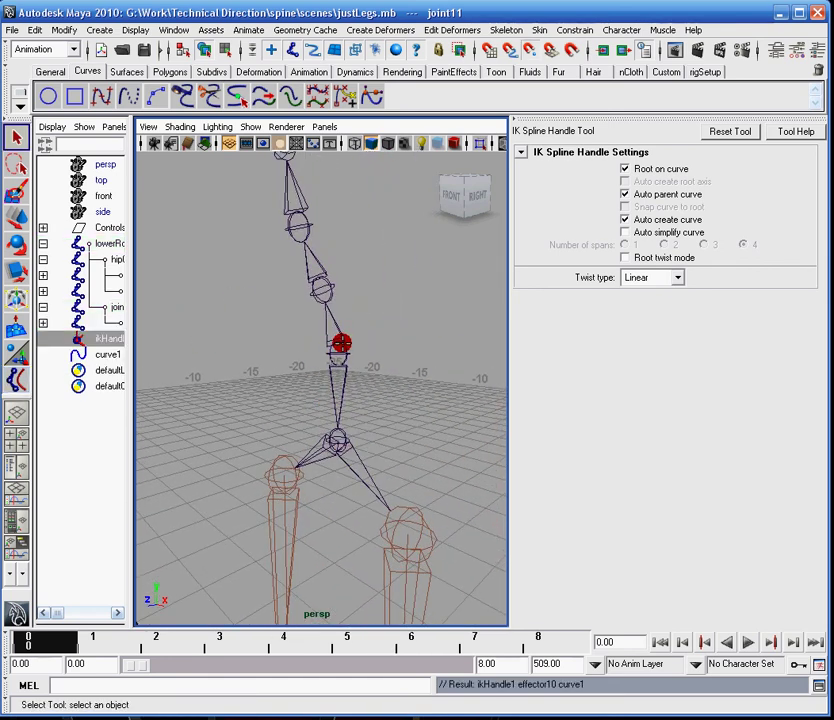
alt+middle_drag(402, 303, 356, 406)
alt+right_drag(287, 404, 225, 404)
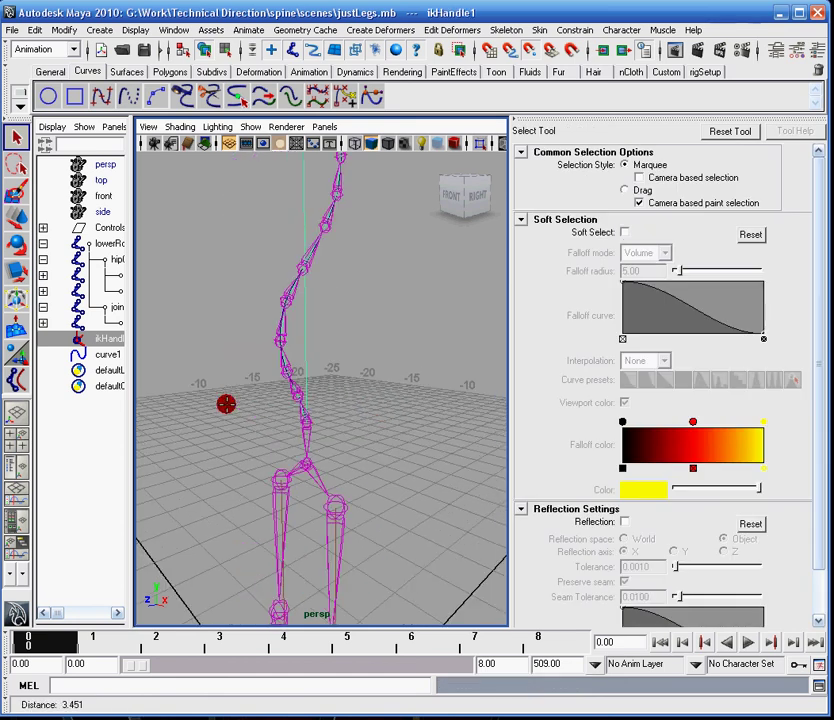
alt+middle_drag(365, 292, 342, 374)
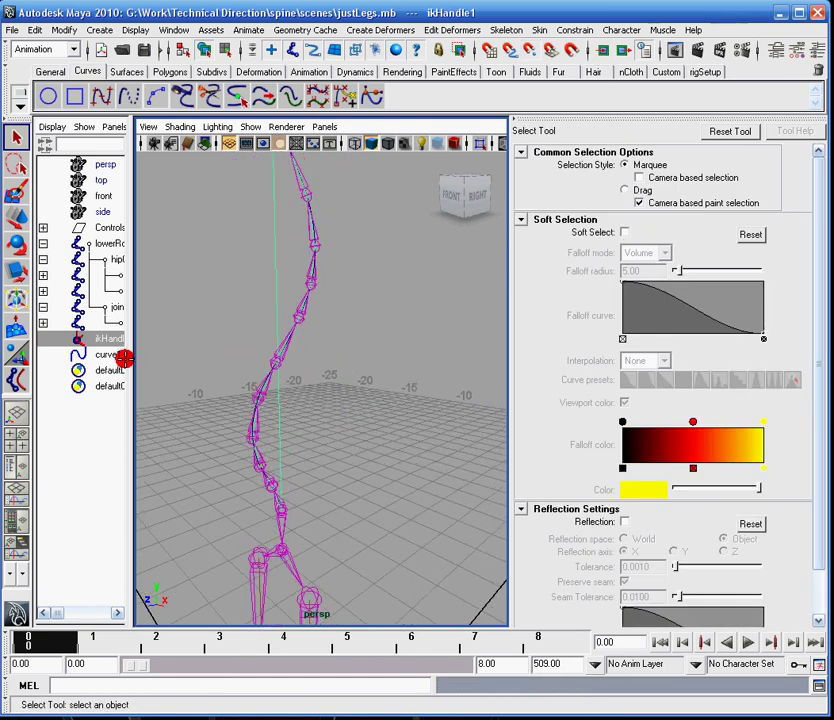
Widen the object hierarchy so full names are readable and rename ikHandle1 as spineIK
drag(131, 356, 199, 351)
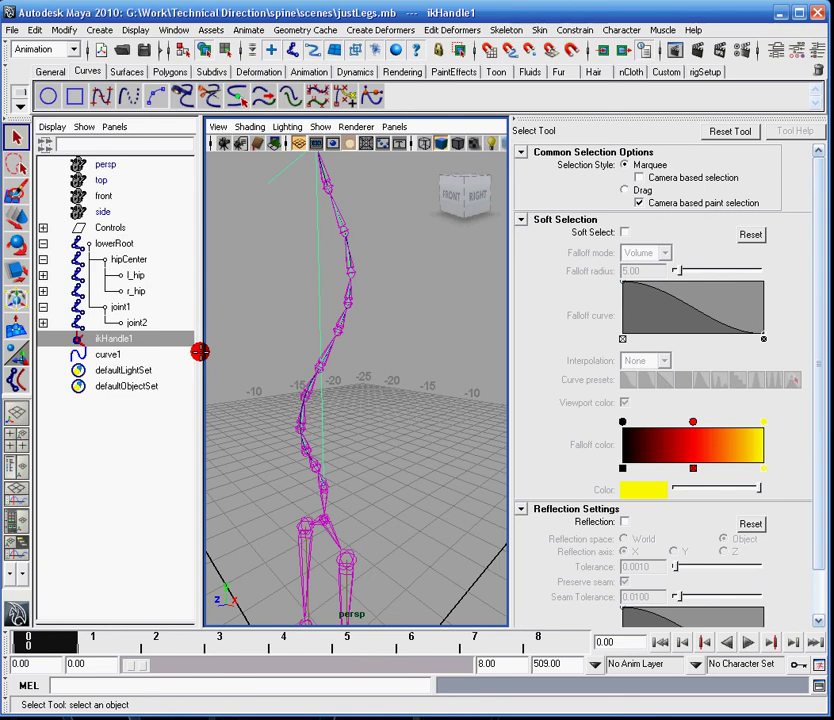
alt+middle_drag(340, 286, 331, 336)
click(138, 363)
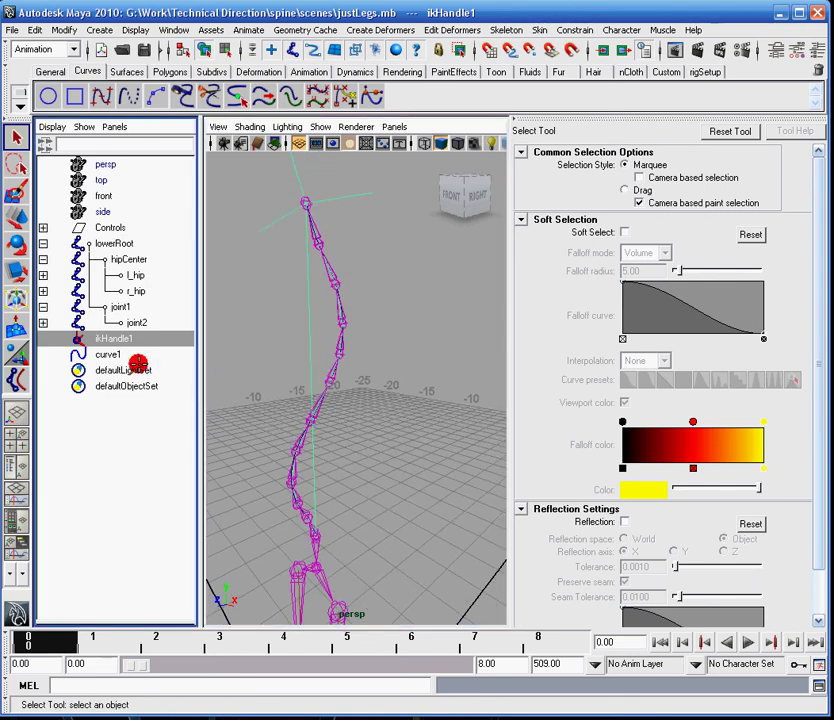
double_click(95, 338)
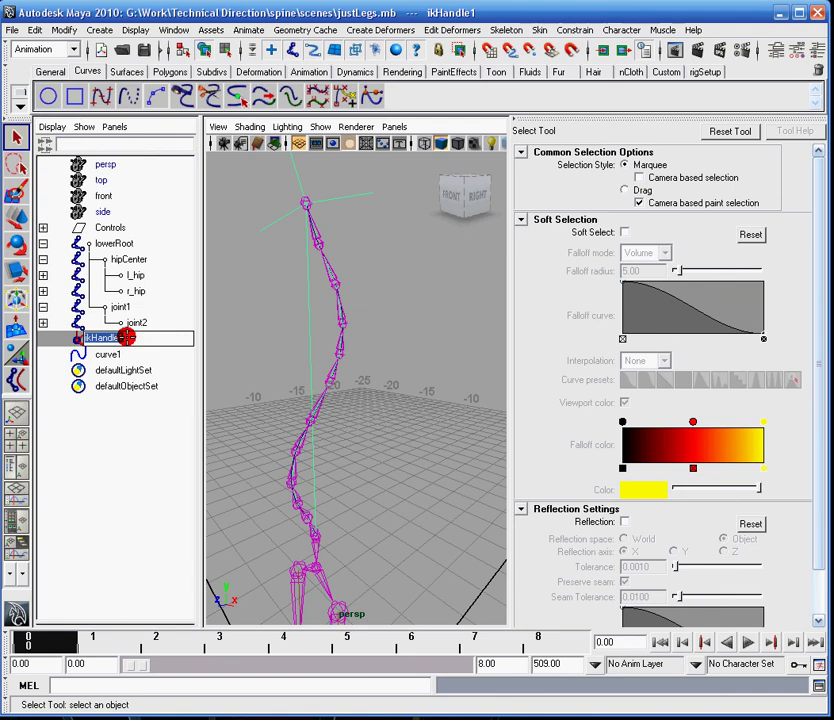
text(spineIK)
key(Return)
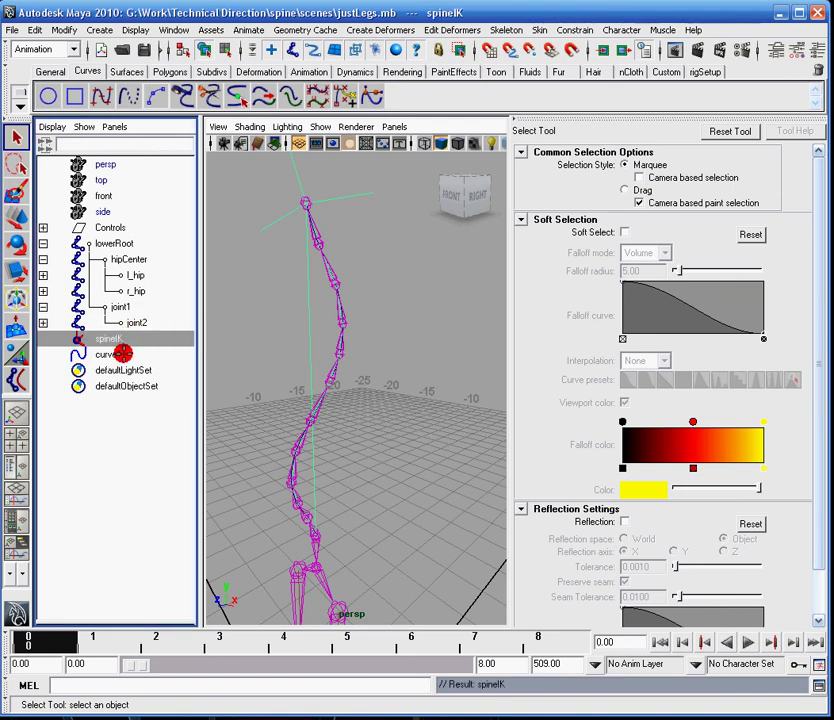
Rename the spline handle's curve, curve1, as spineCurve
click(110, 354)
double_click(110, 354)
text(spine)
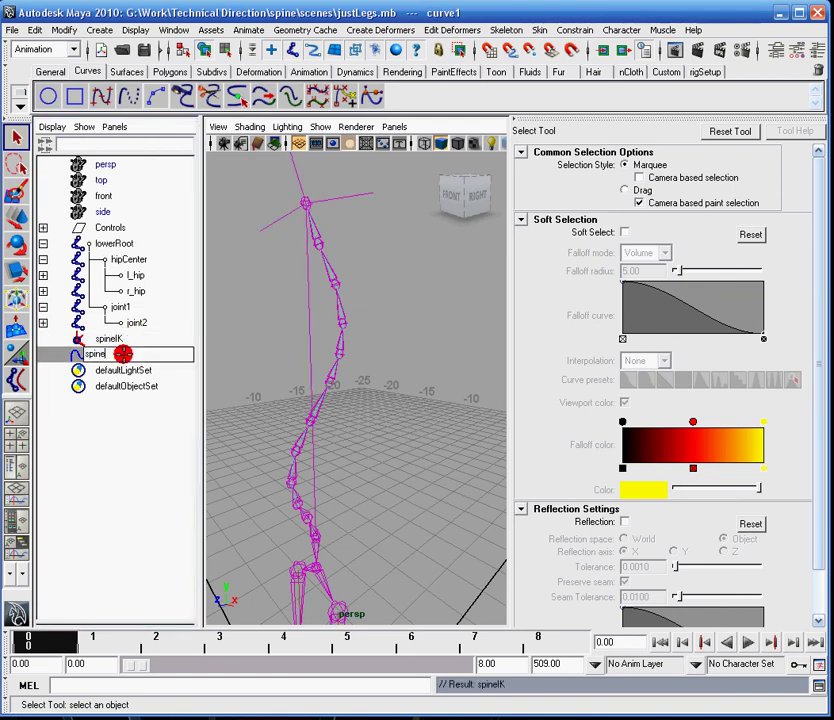
text(Curve)
key(Return)
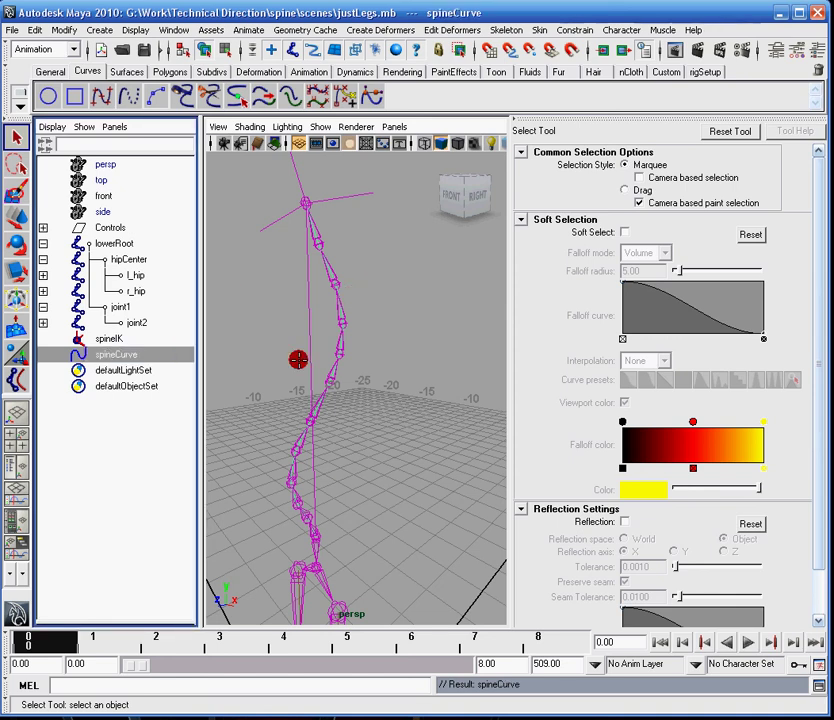
alt+drag(428, 385, 400, 402)
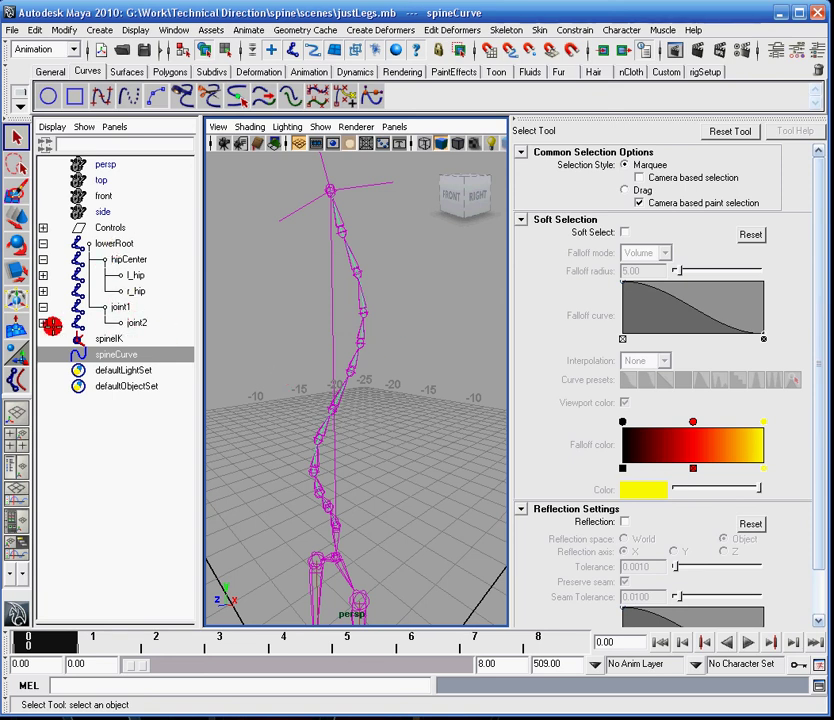
Hide the joint1 chain and select spineCurve to examine its shape from the side without the spine joints
click(134, 307)
key(ctrl+h)
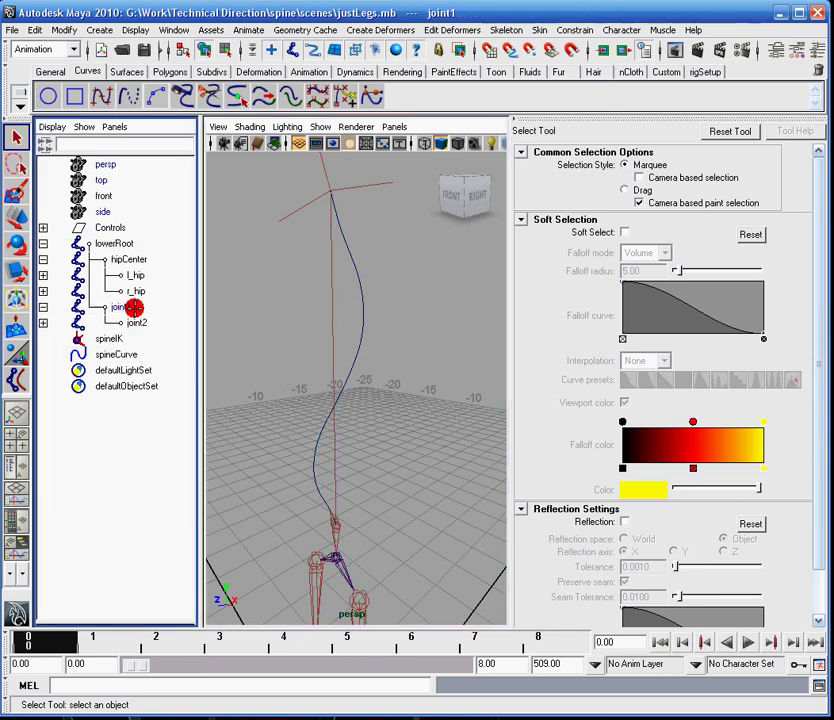
click(354, 330)
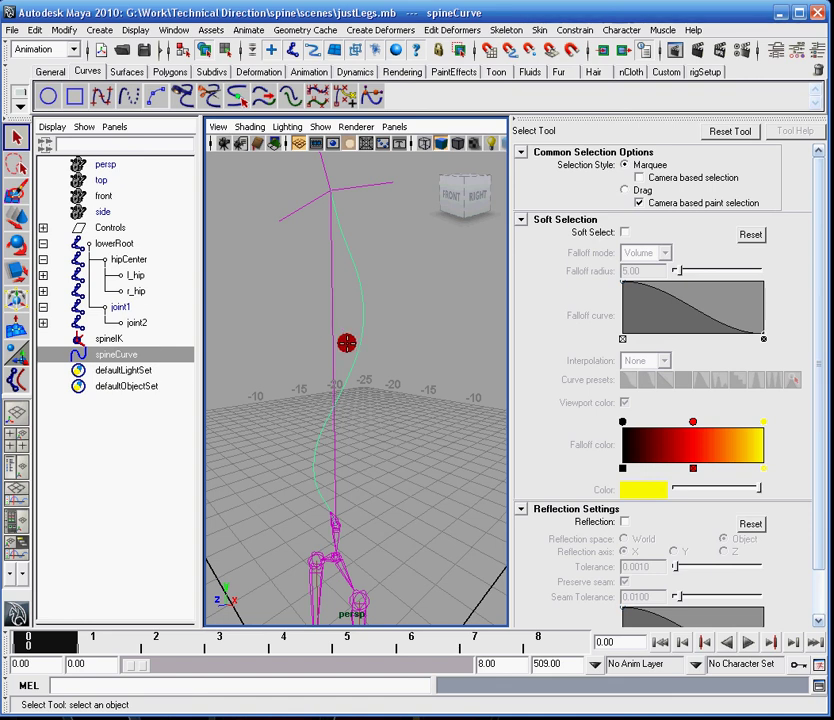
alt+drag(346, 343, 279, 346)
alt+middle_drag(279, 346, 277, 368)
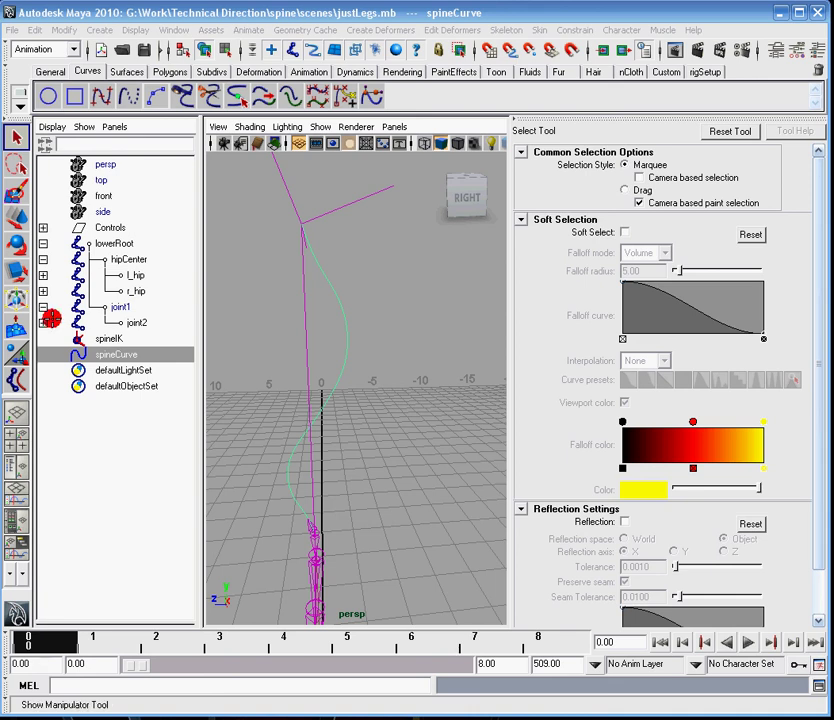
Show the joint1 chain again and try to reach spineCurve's component options through the upper spine joints
click(121, 305)
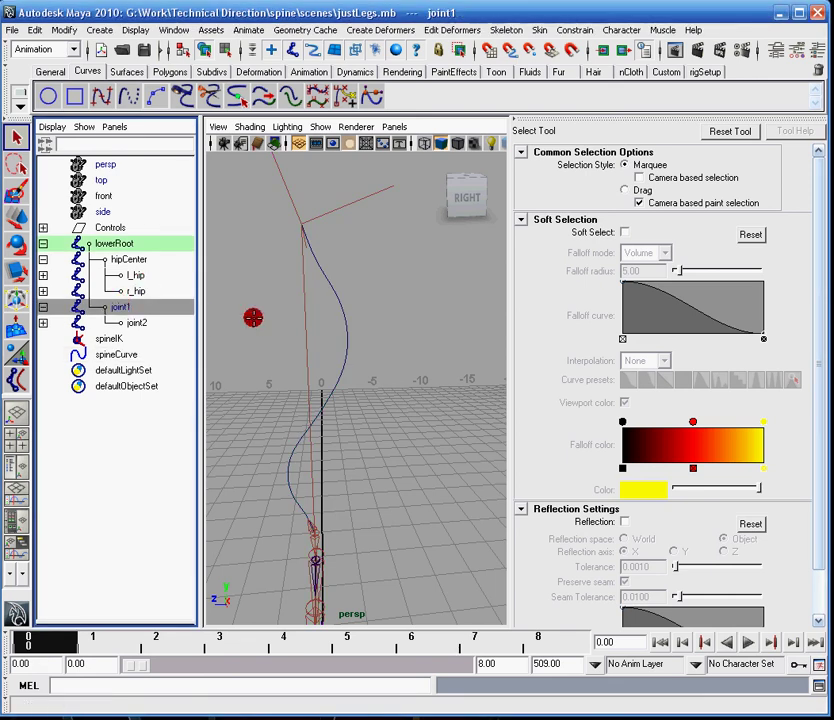
key(shift+h)
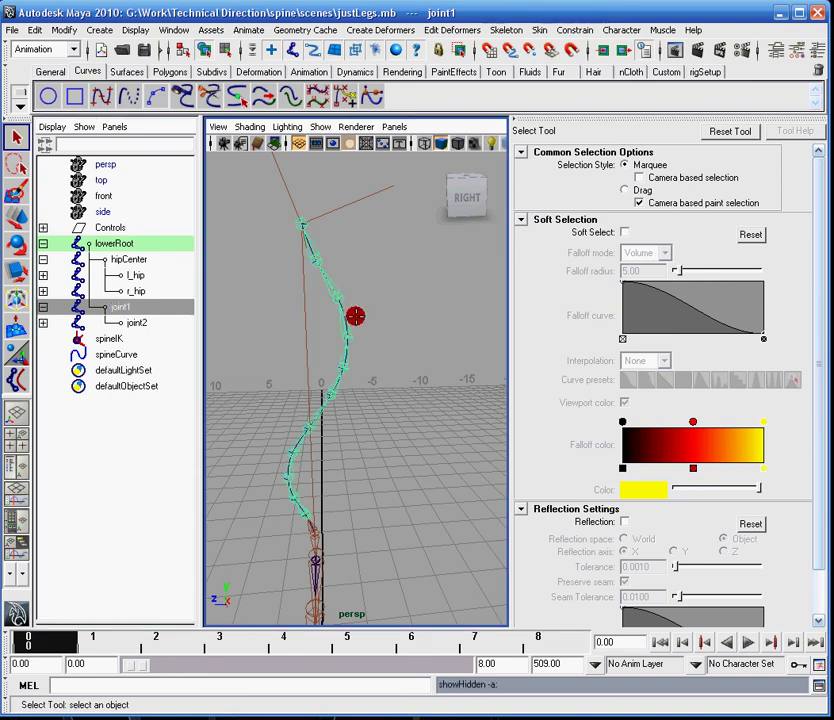
right_click(341, 306)
click(341, 306)
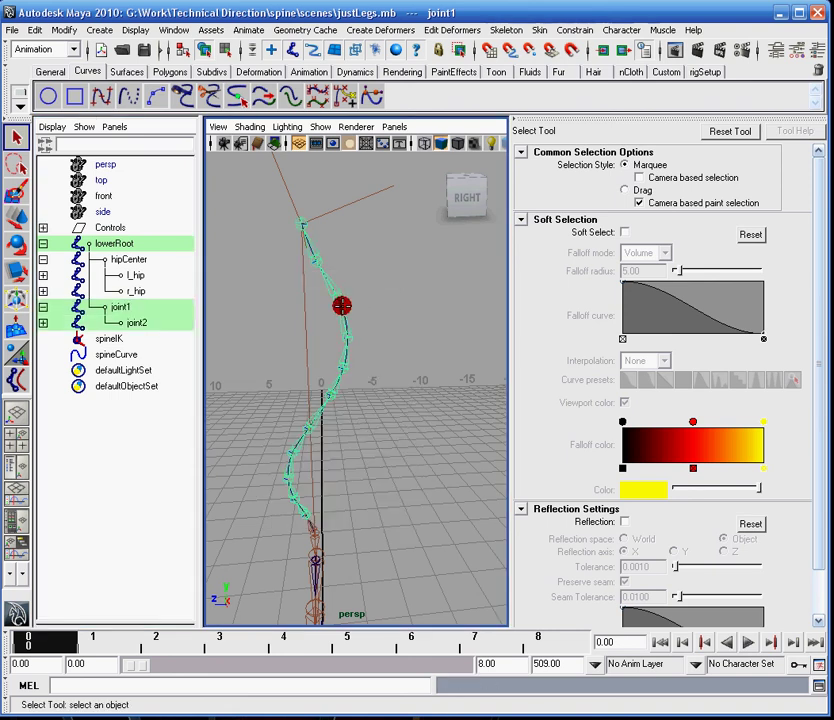
click(113, 354)
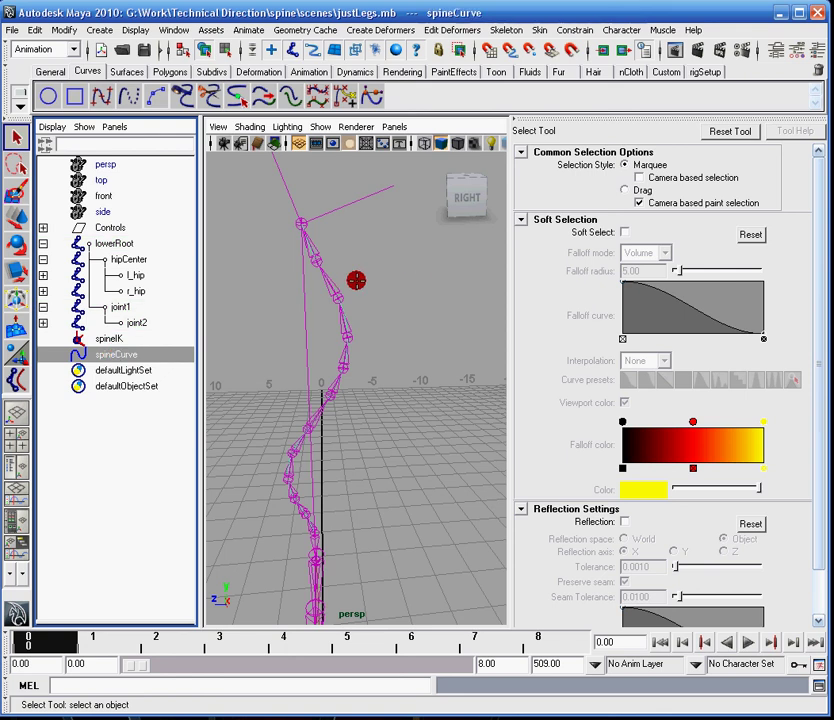
right_click(333, 289)
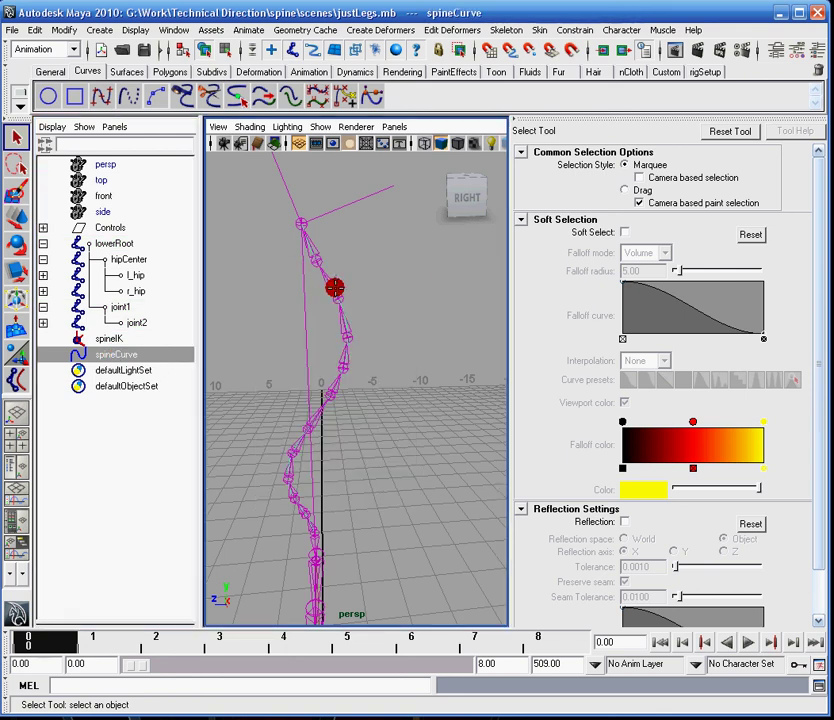
alt+middle_drag(347, 275, 352, 324)
alt+right_drag(352, 324, 424, 336)
alt+drag(424, 336, 300, 393)
Hide the joint1 chain, display spineCurve's control vertices, and select cv[11] near the upper end with the Move tool
click(116, 303)
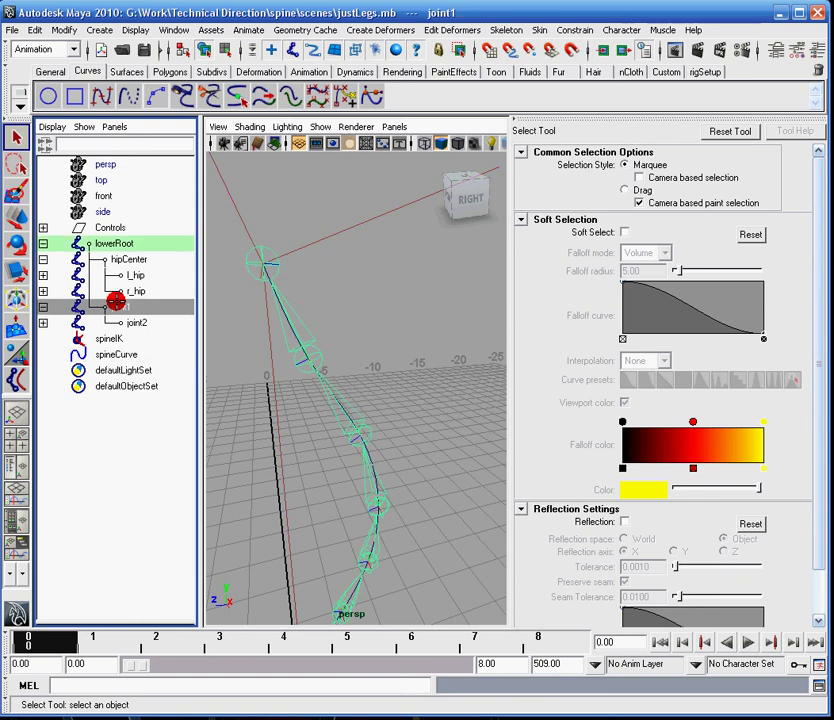
key(shift+h)
key(ctrl+h)
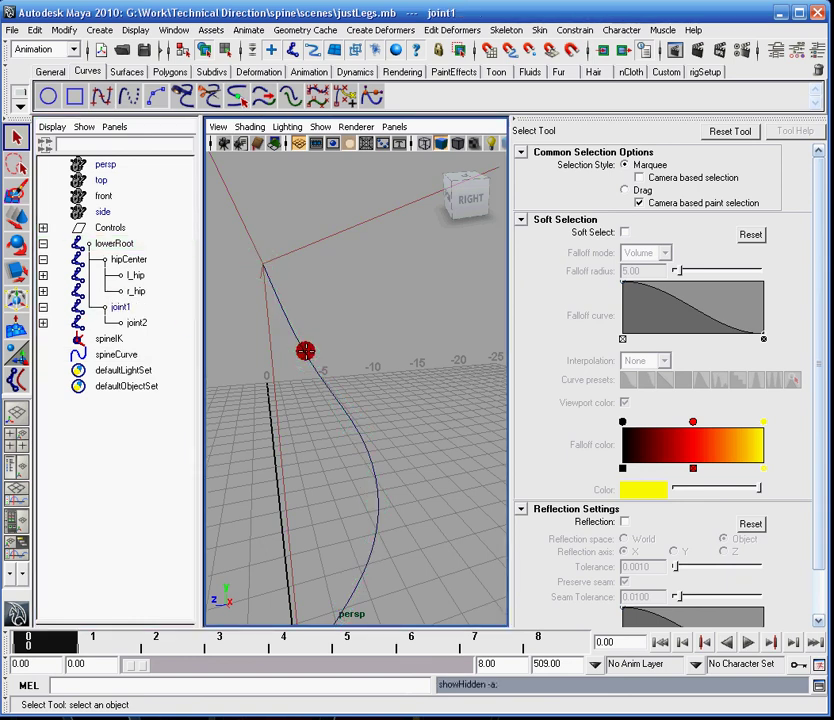
click(305, 350)
right_click(305, 350)
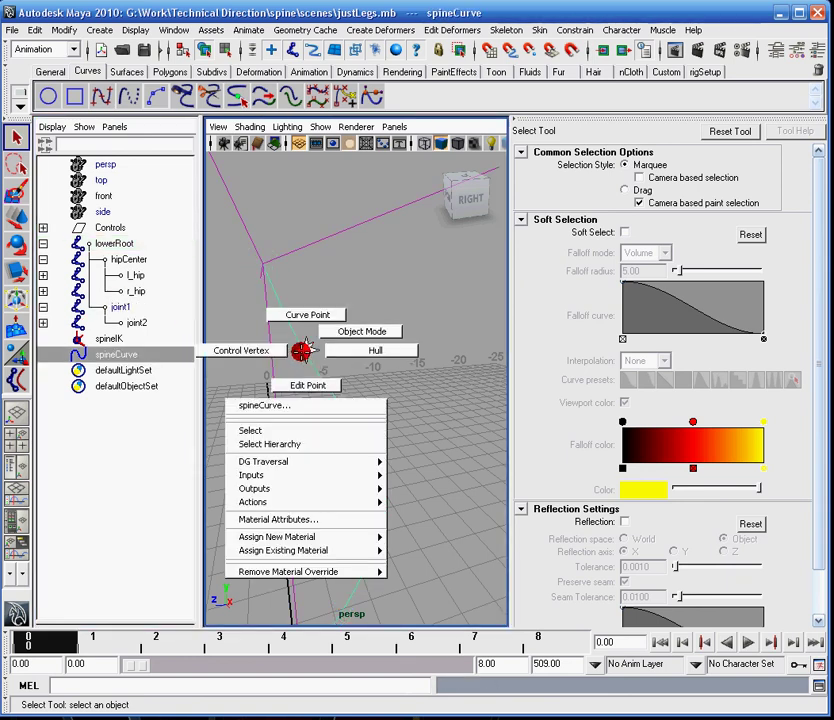
click(241, 350)
click(306, 365)
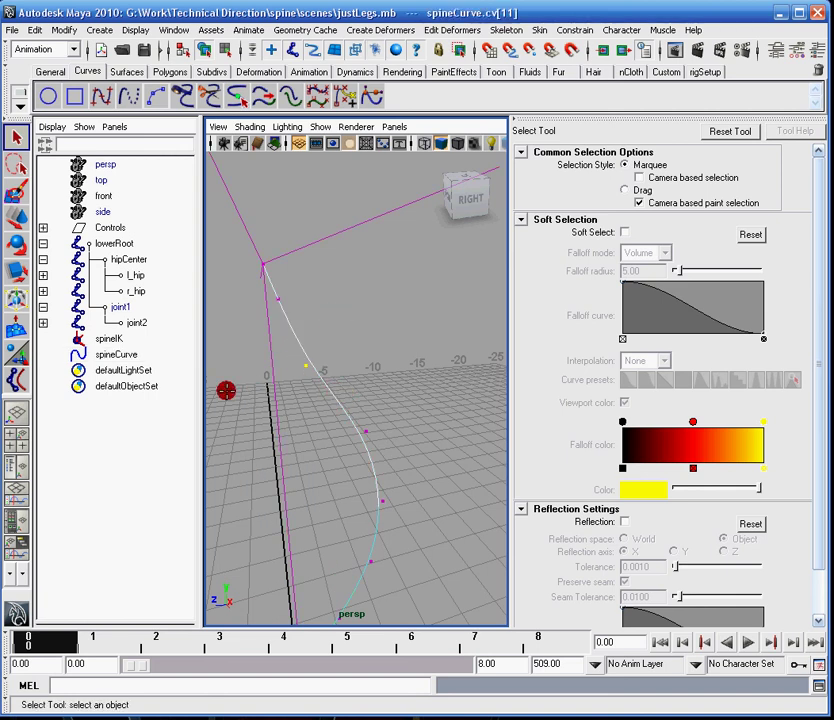
key(w)
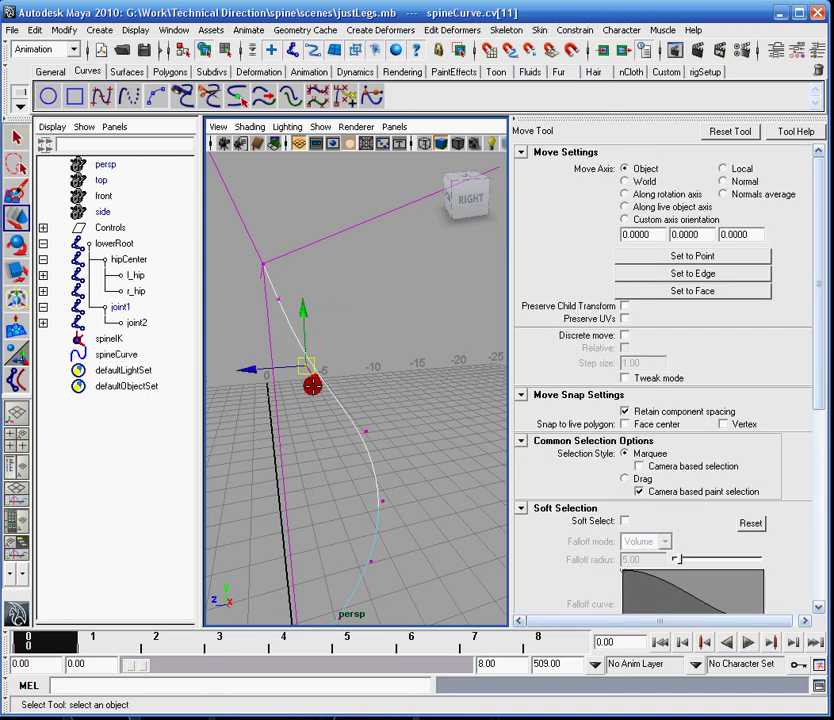
Show the hidden joint1 chain again and select spineCurve as a whole object
right_click(116, 304)
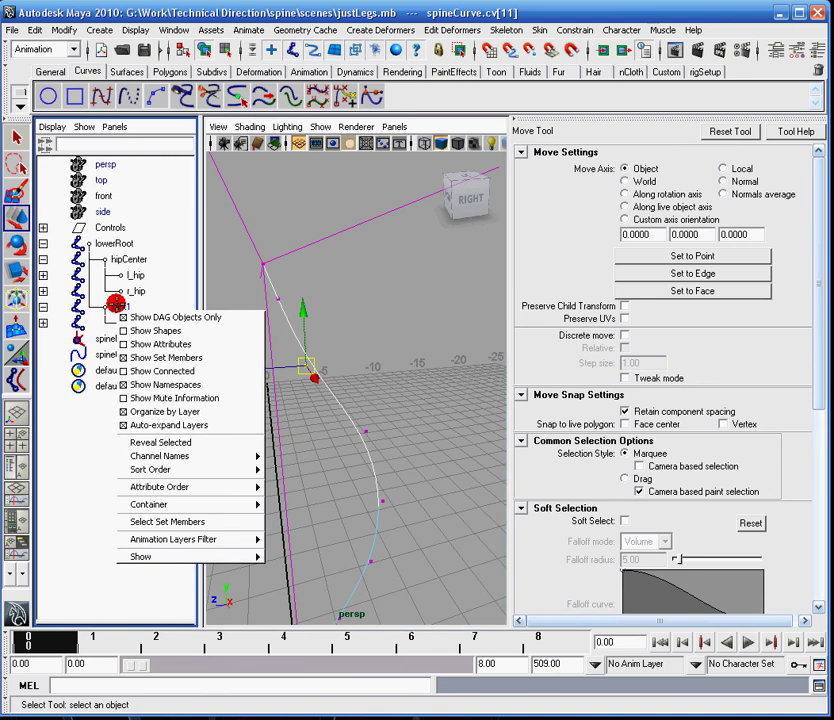
click(116, 304)
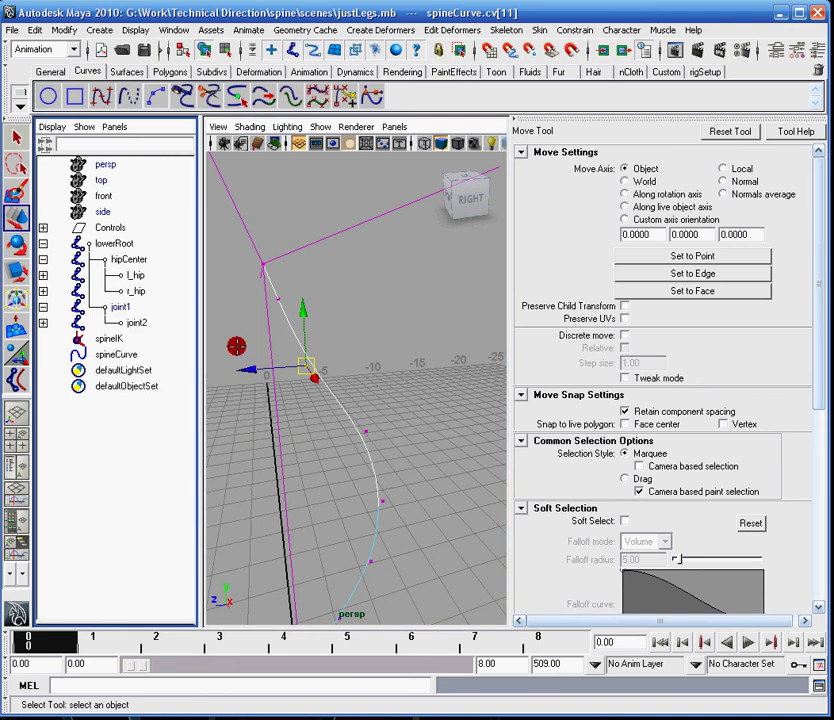
click(127, 306)
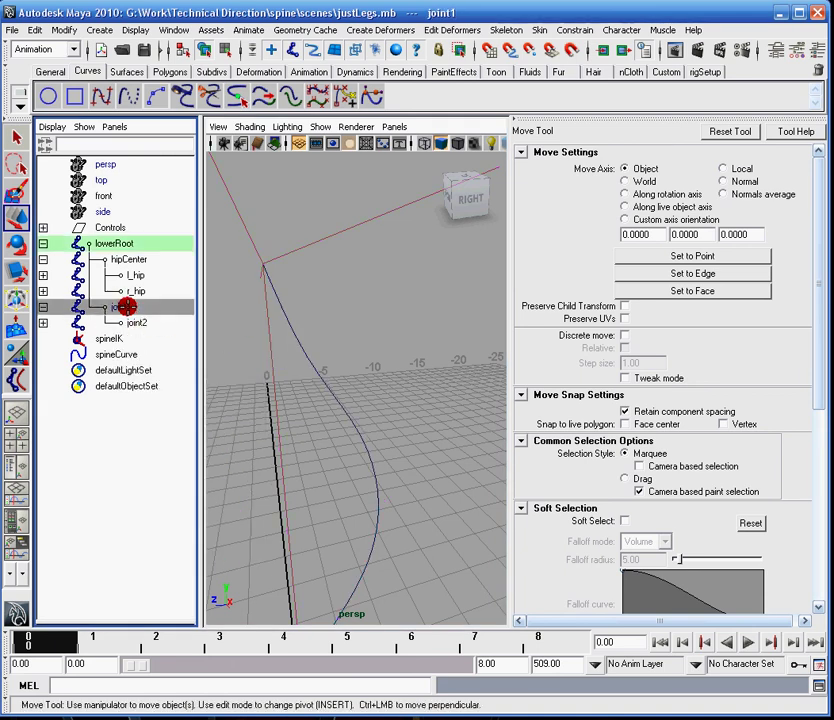
key(shift+h)
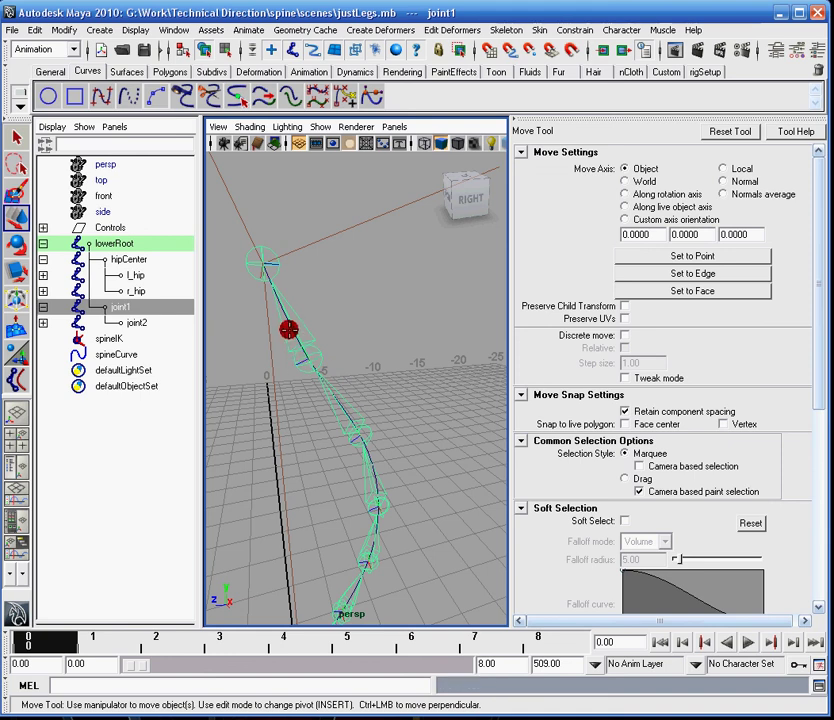
click(290, 336)
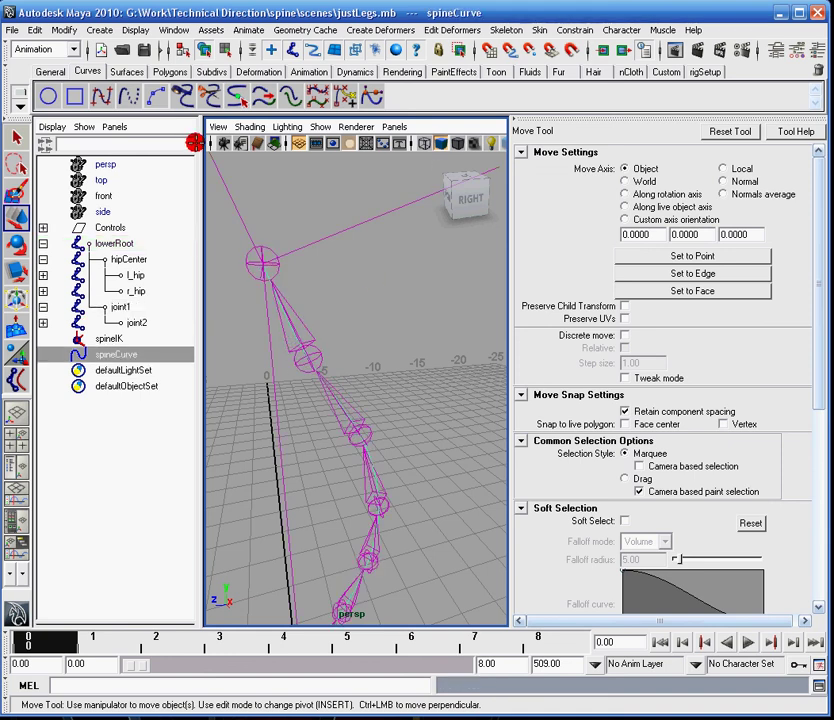
Test moving spineCurve's cv[11] along its Z axis in component mode, undo the move, and return to object mode
click(229, 47)
drag(281, 359, 383, 303)
key(ctrl+z)
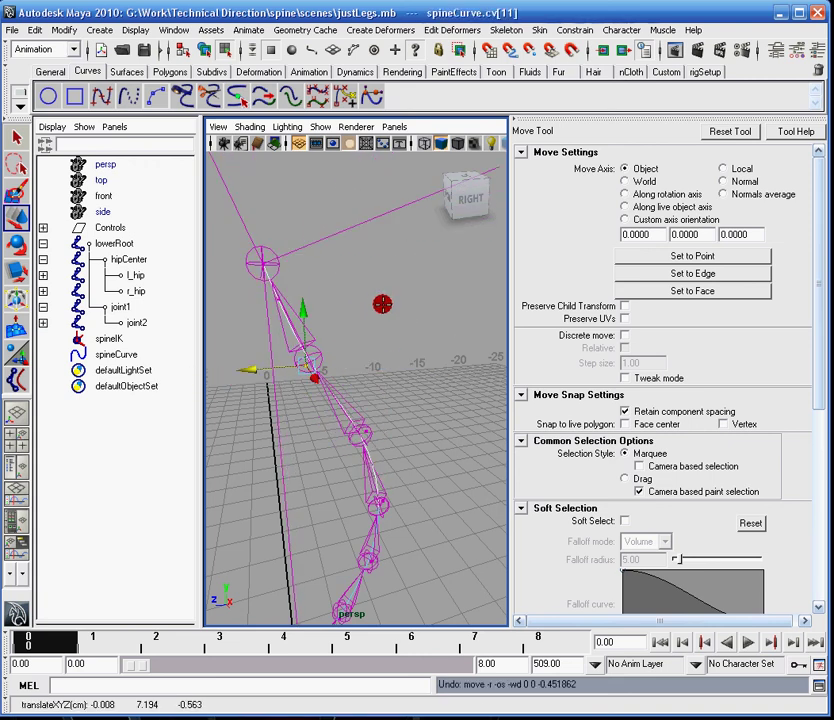
click(201, 48)
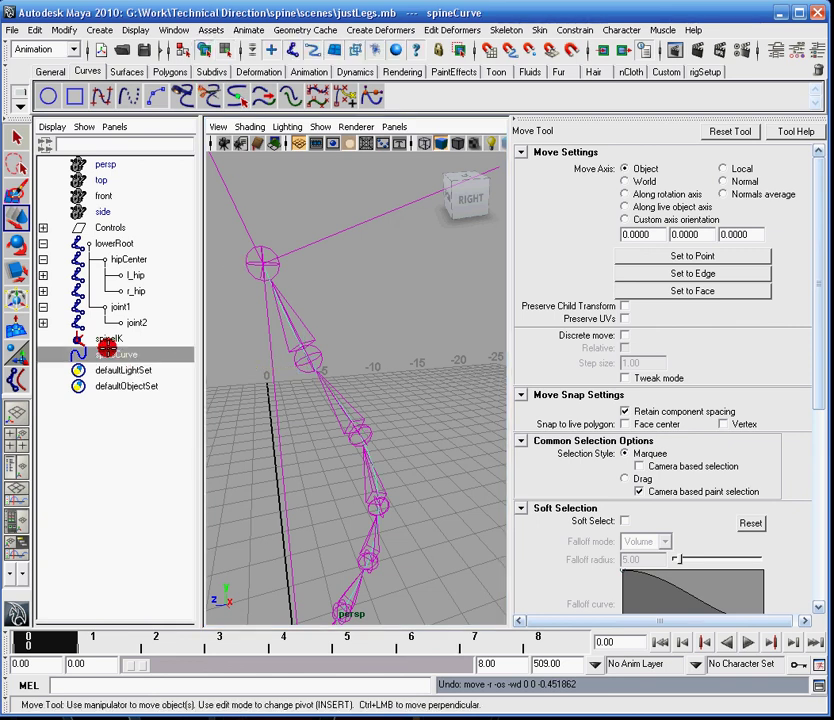